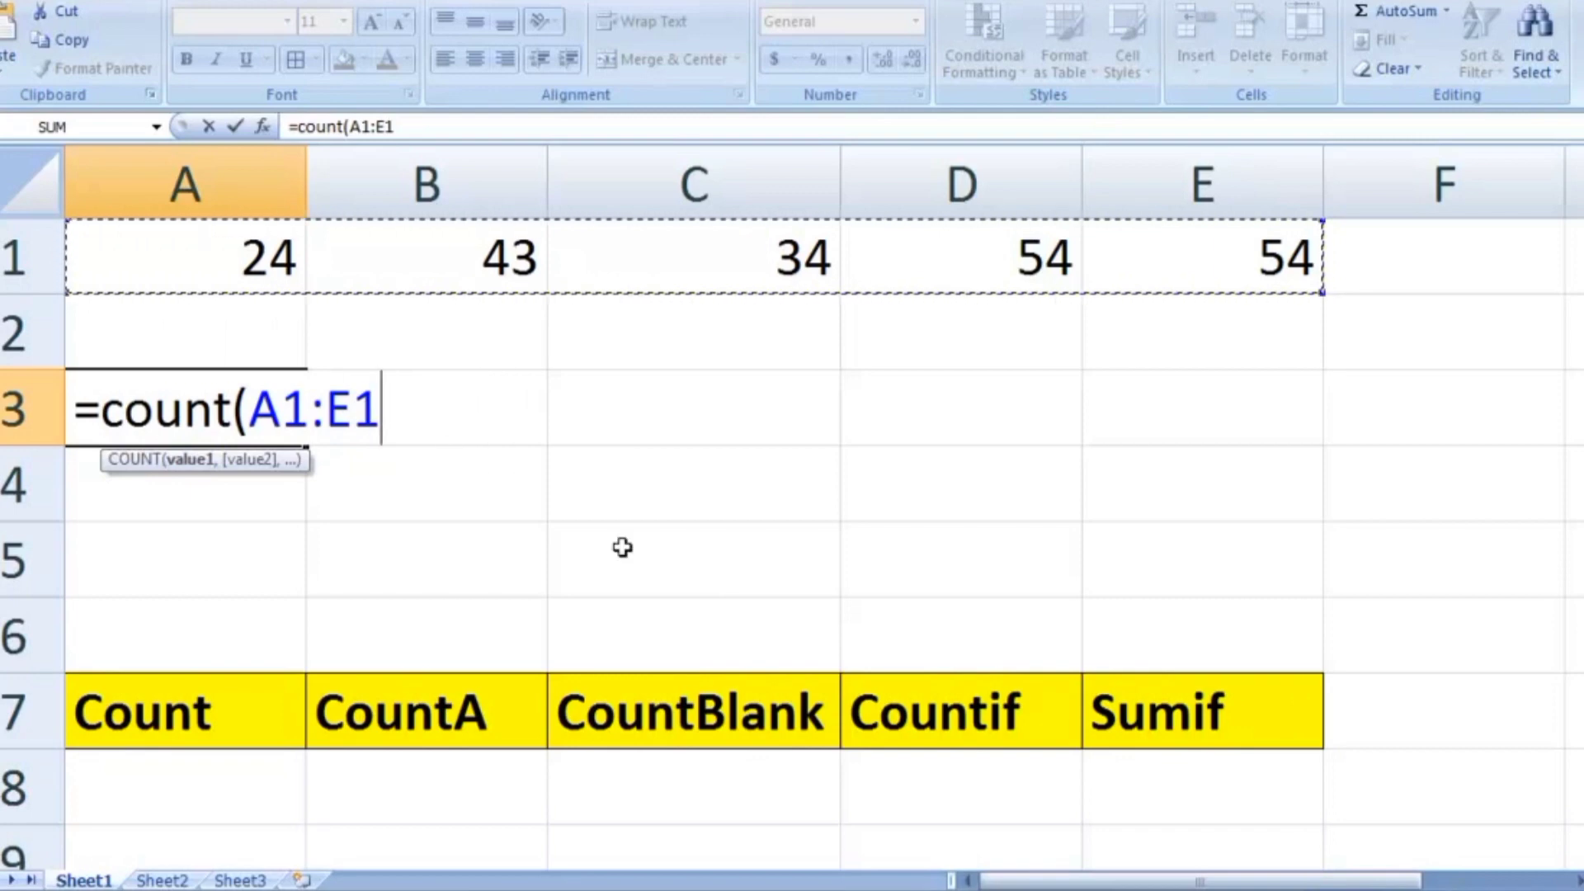
- Complete the COUNT formula over A1:E1 in cell A3
text())
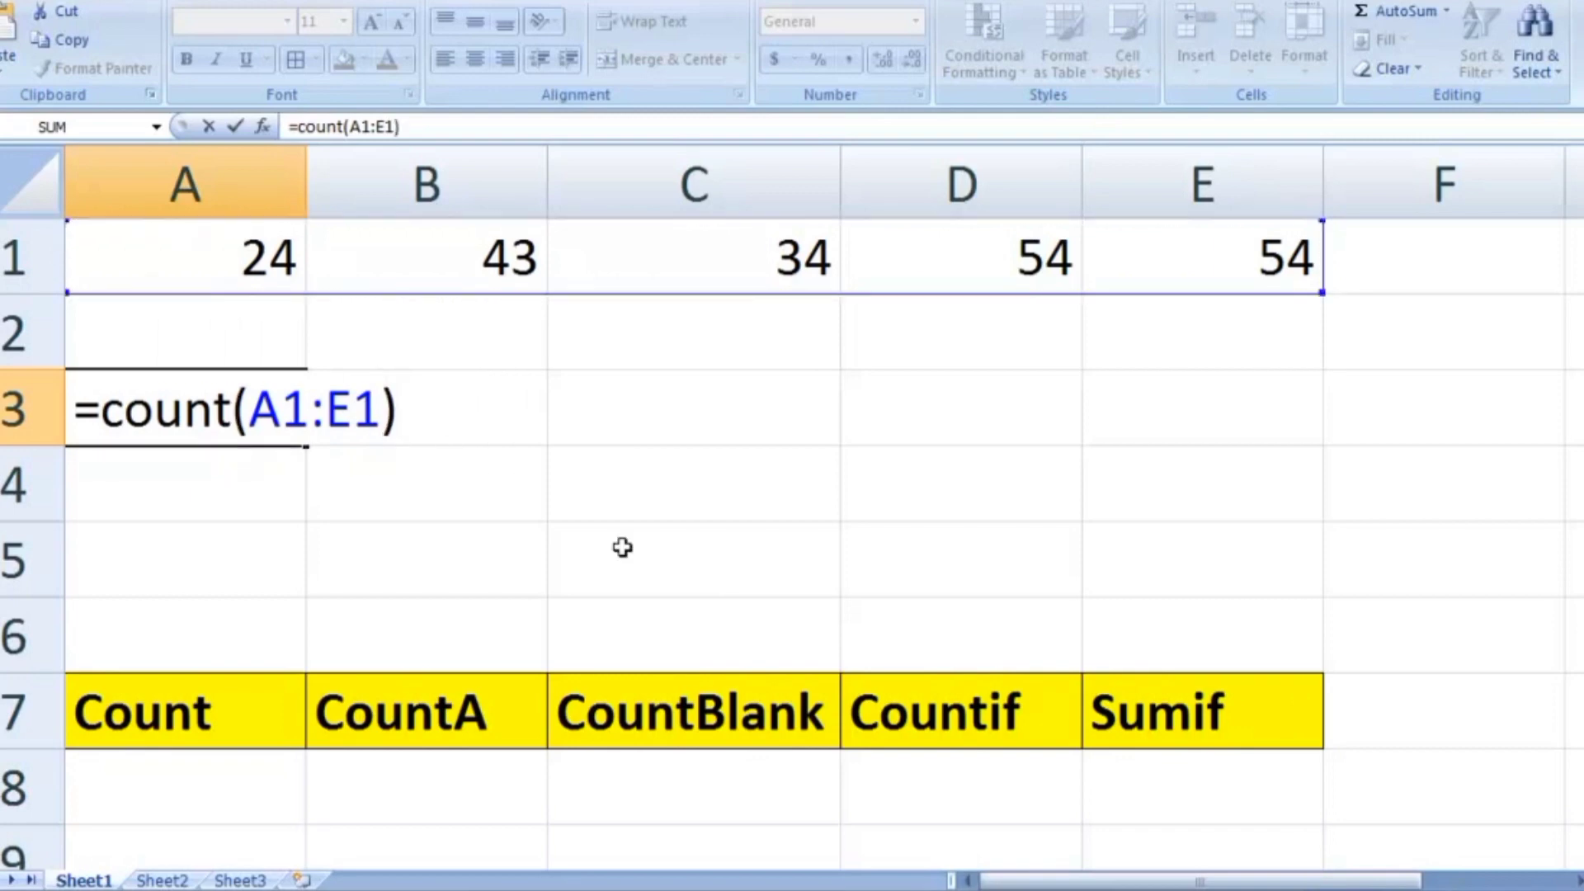
key(Return)
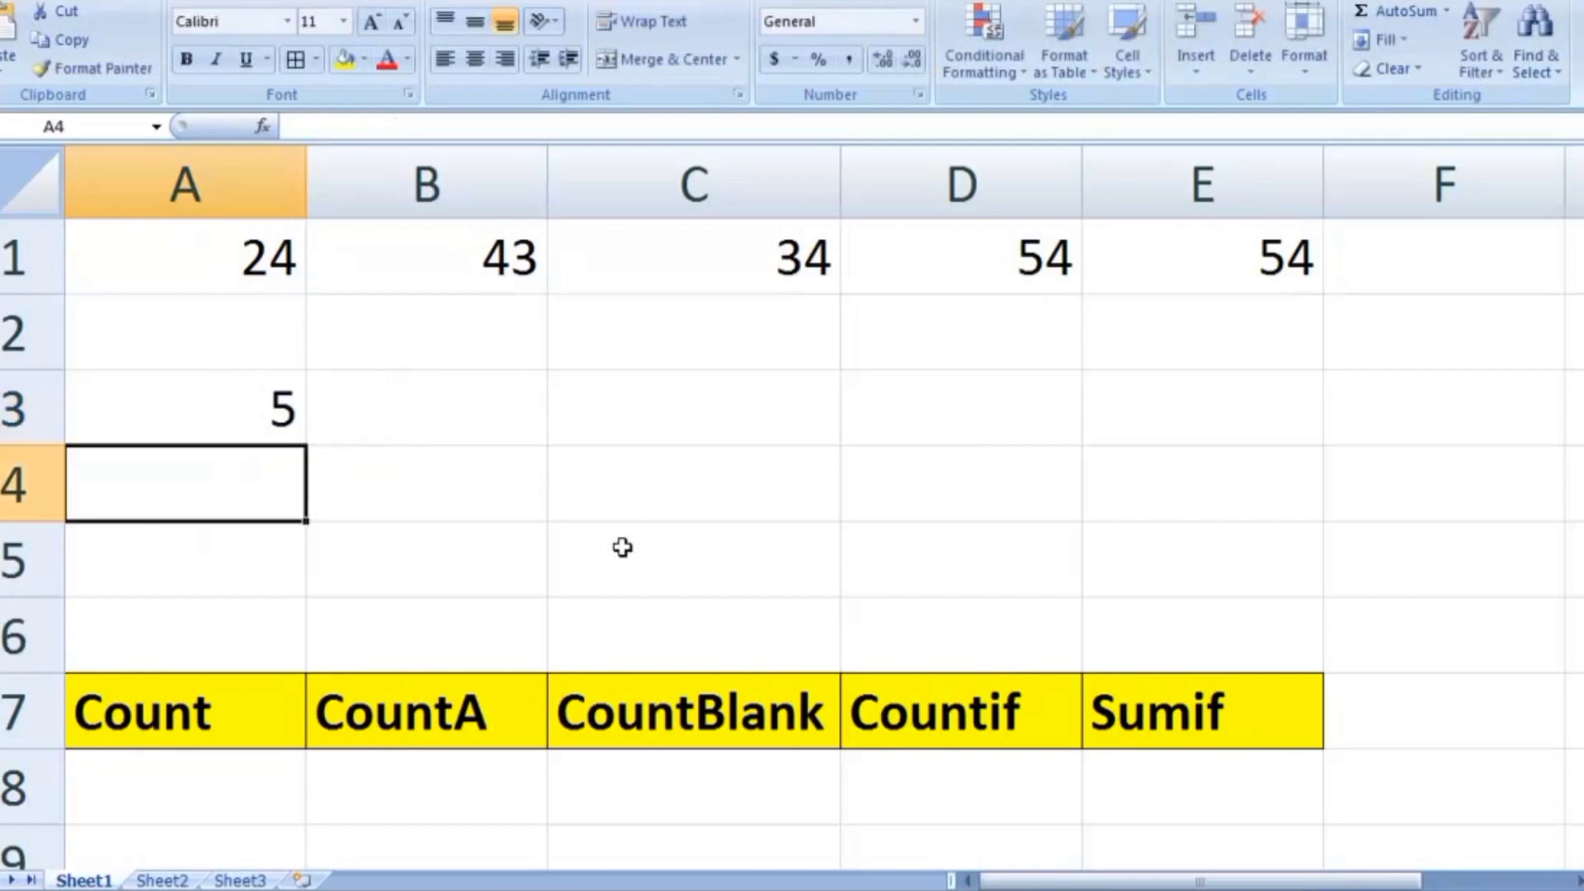
click(251, 396)
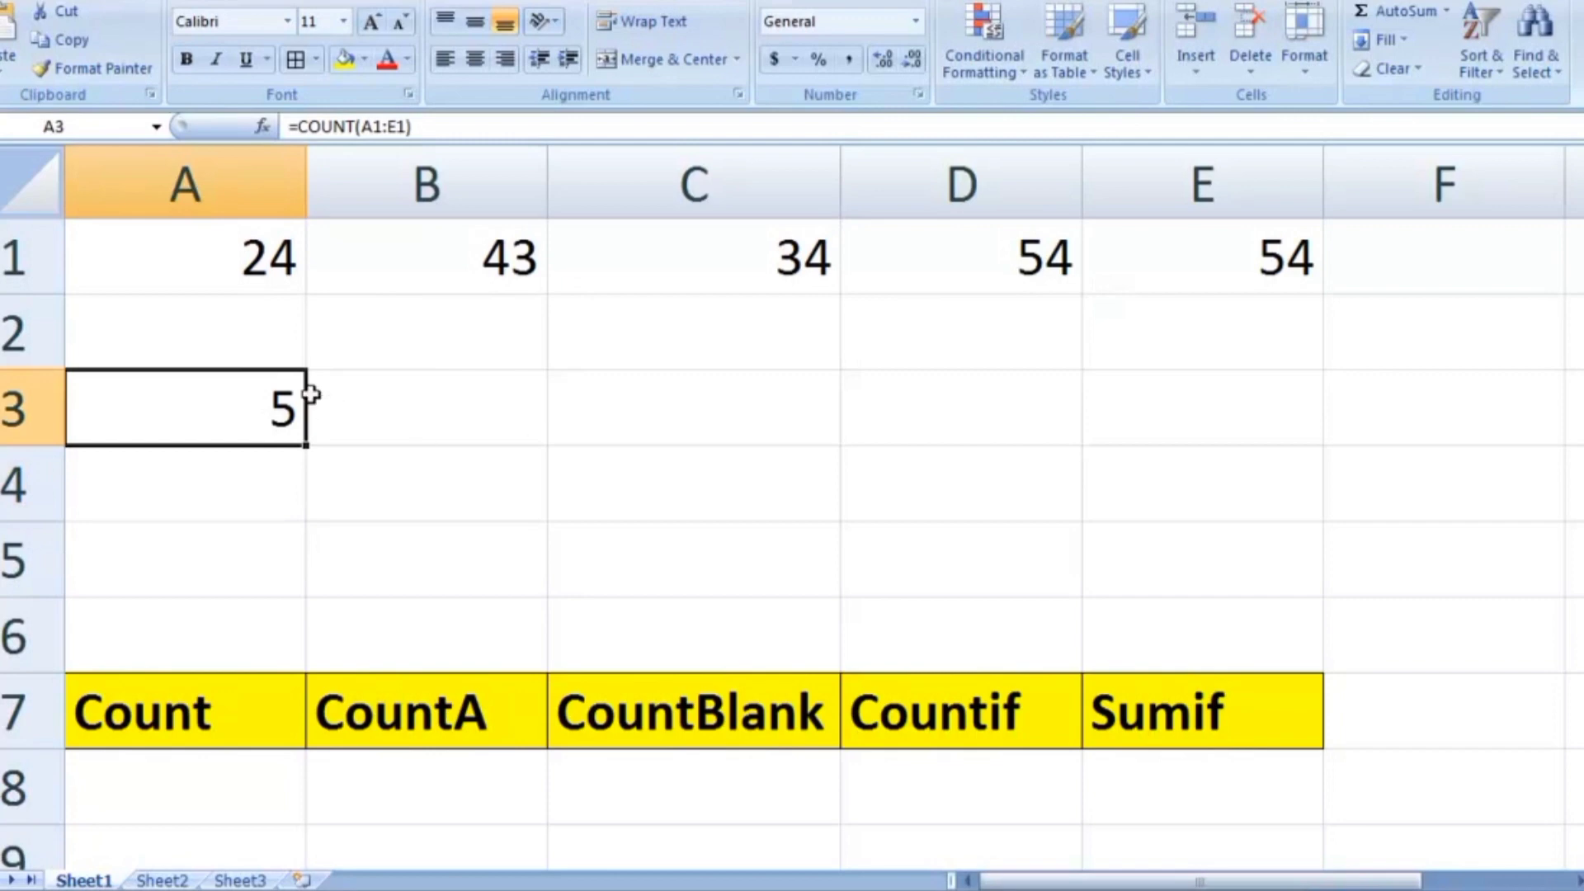
click(489, 262)
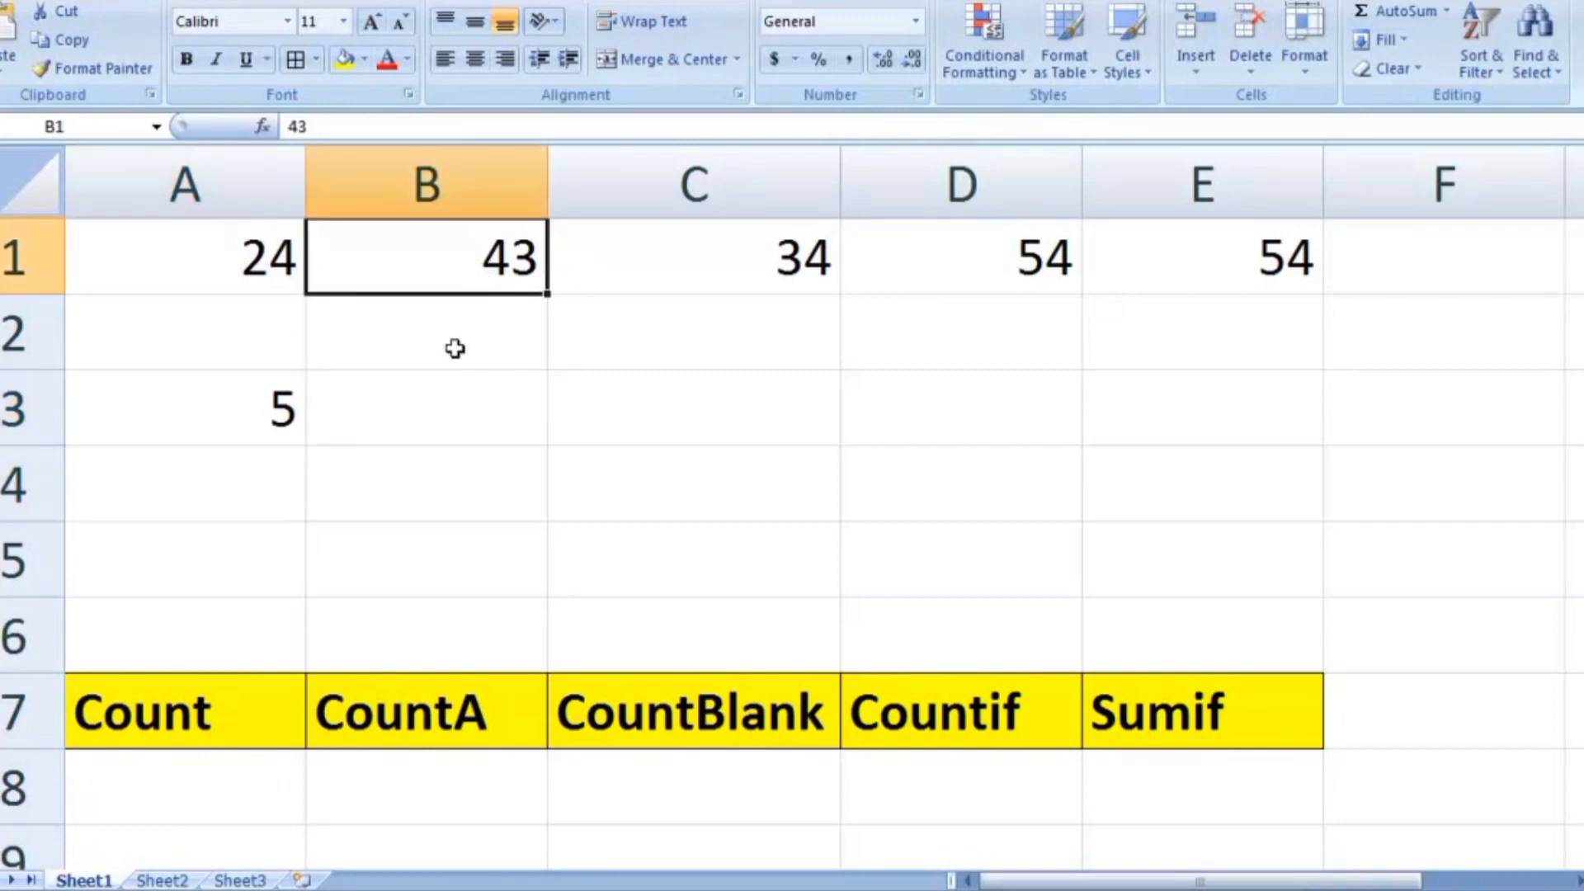
- Enter a COUNTA formula over A1:E1 in cell B3 and compare it with the COUNT formula in A3
click(453, 393)
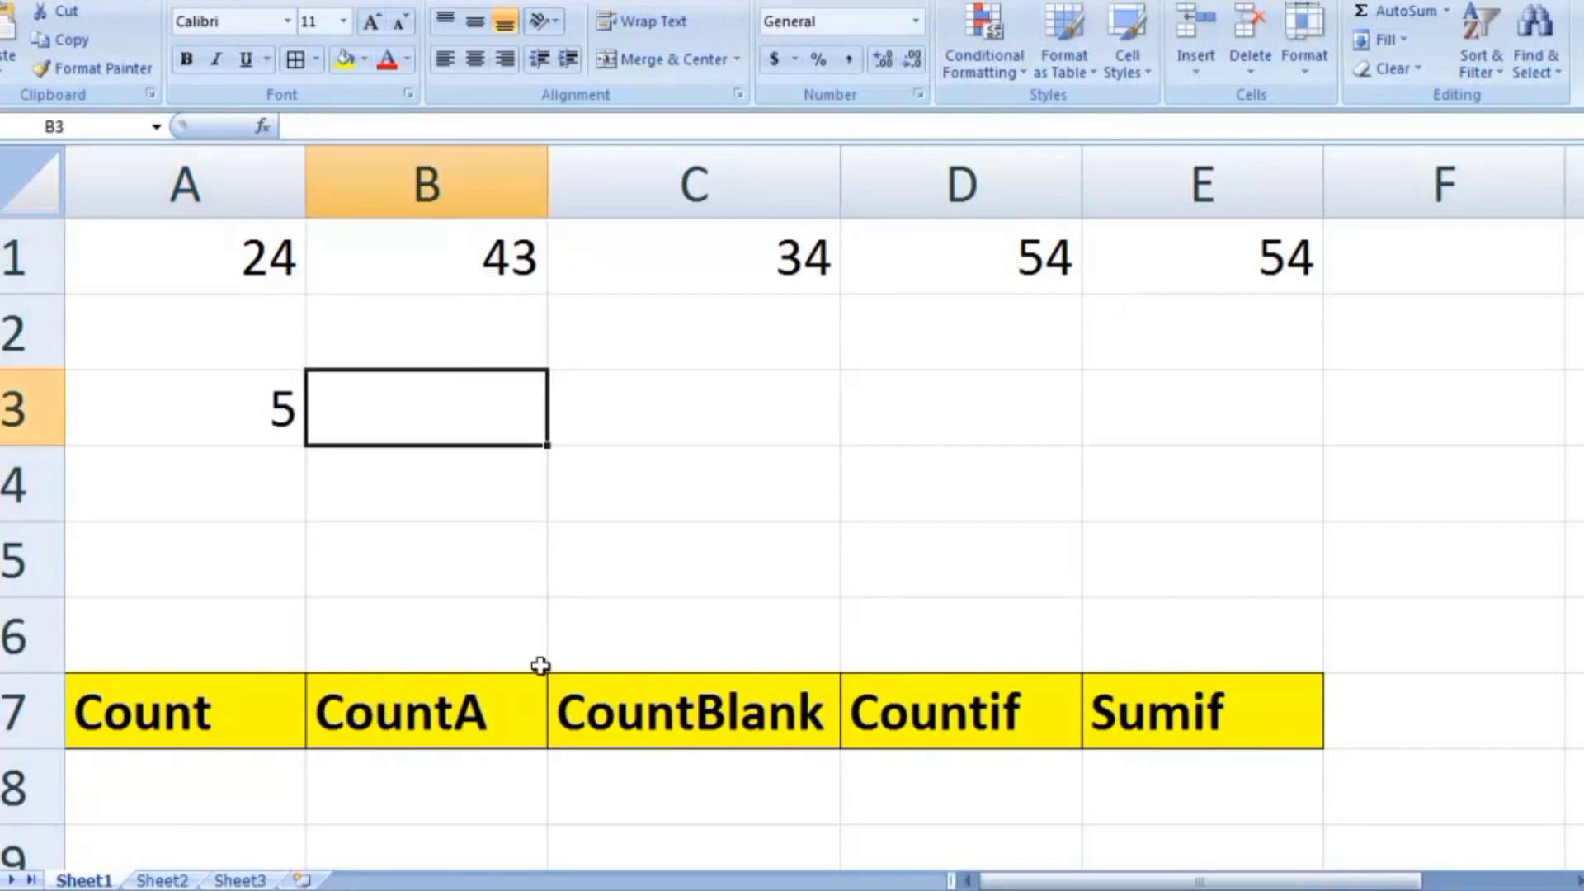
text(=cou)
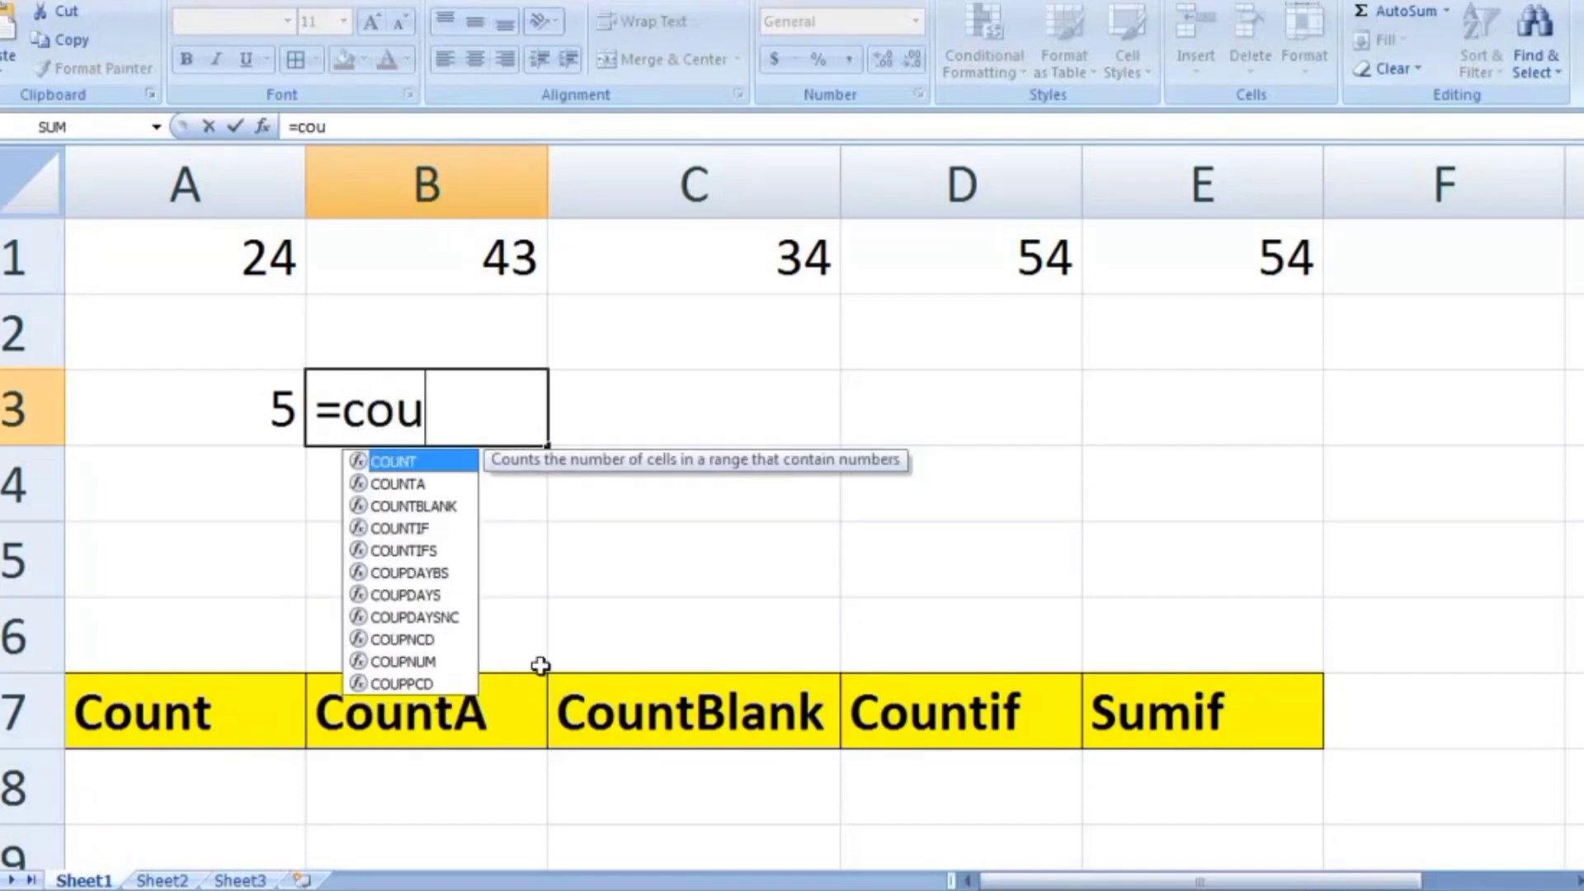
text(nta()
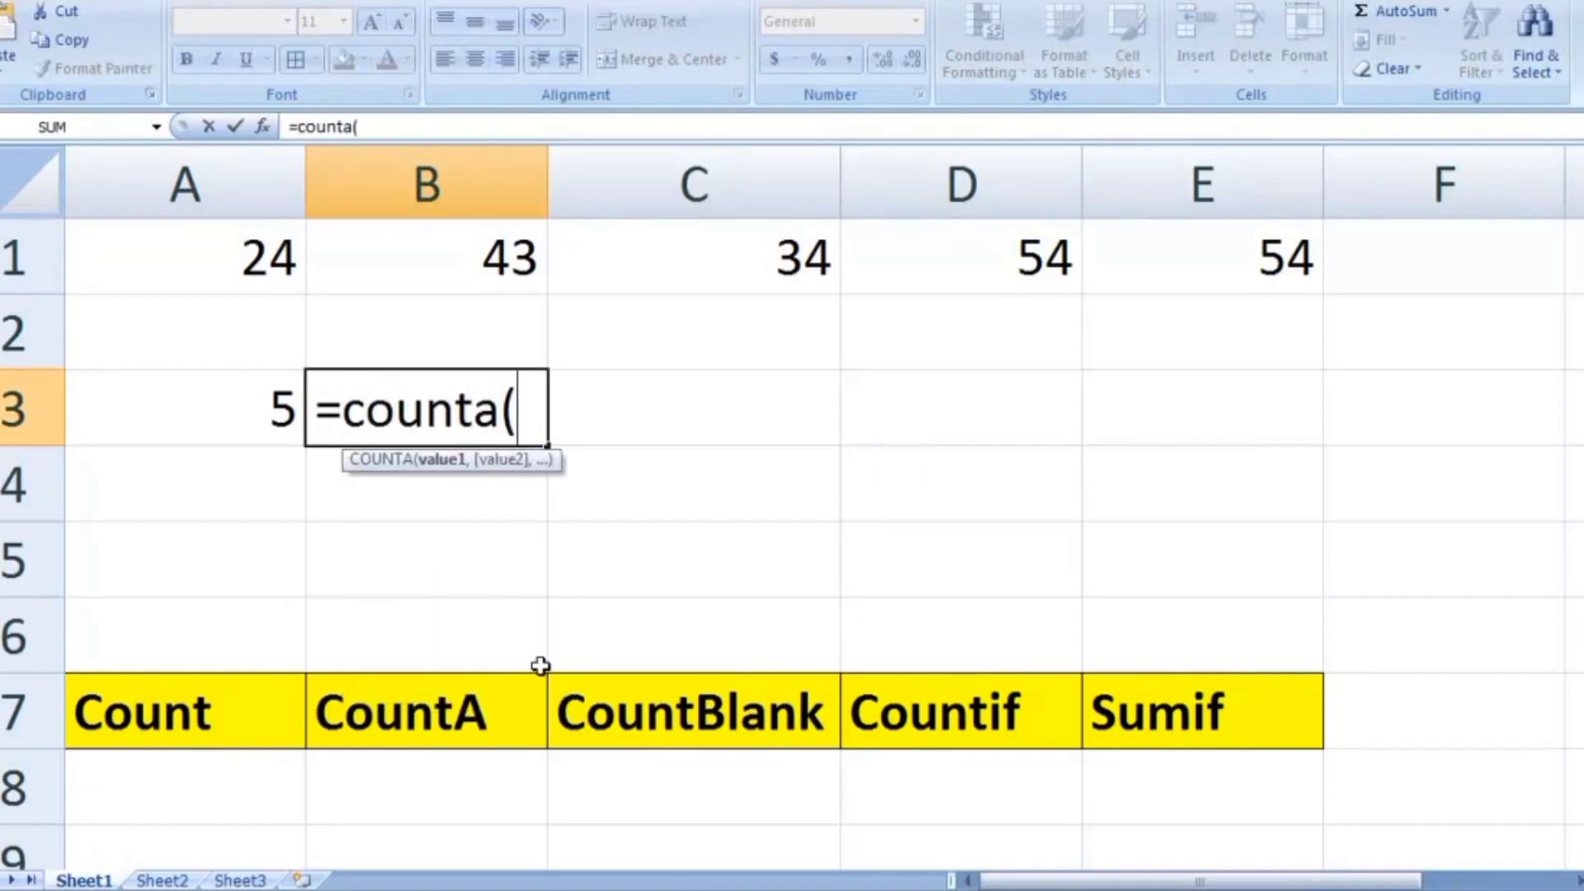
click(237, 269)
drag(237, 269, 1135, 258)
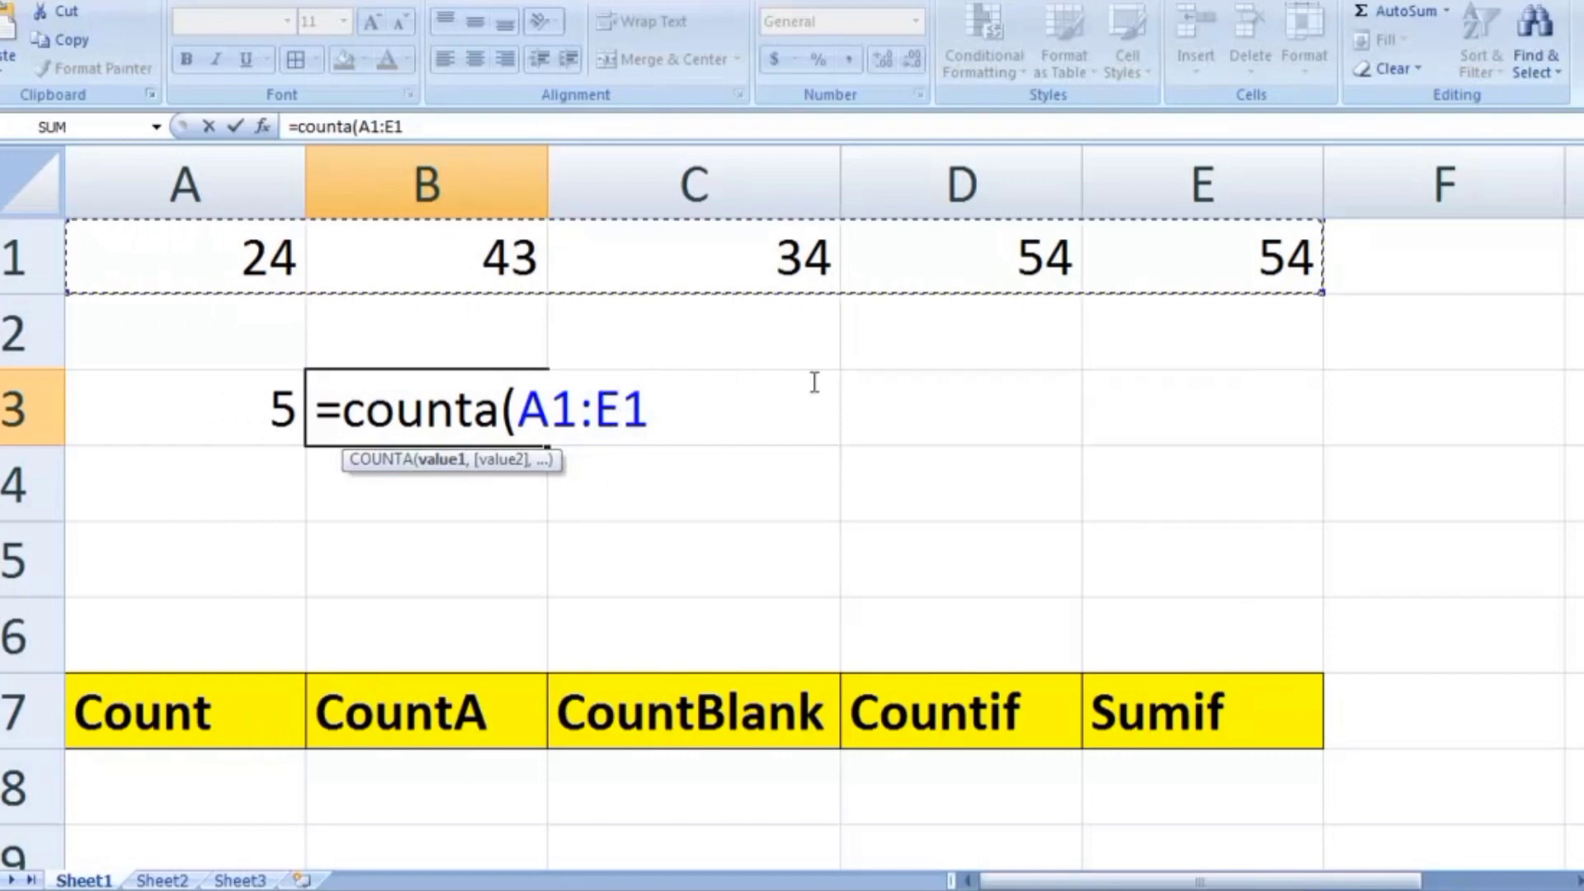
text())
key(Return)
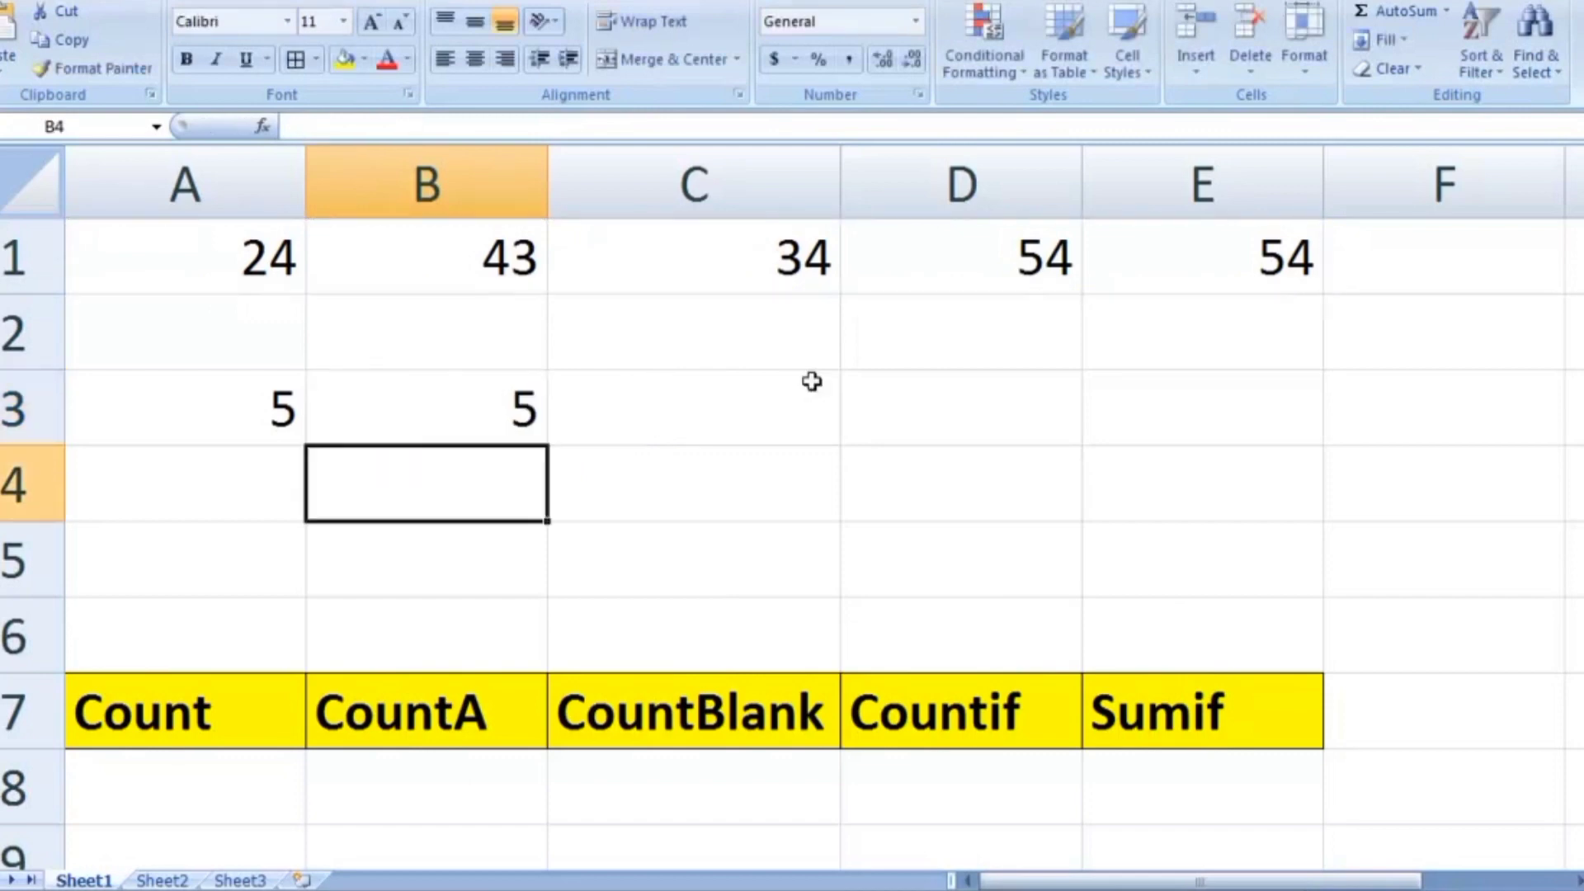
click(467, 399)
click(250, 400)
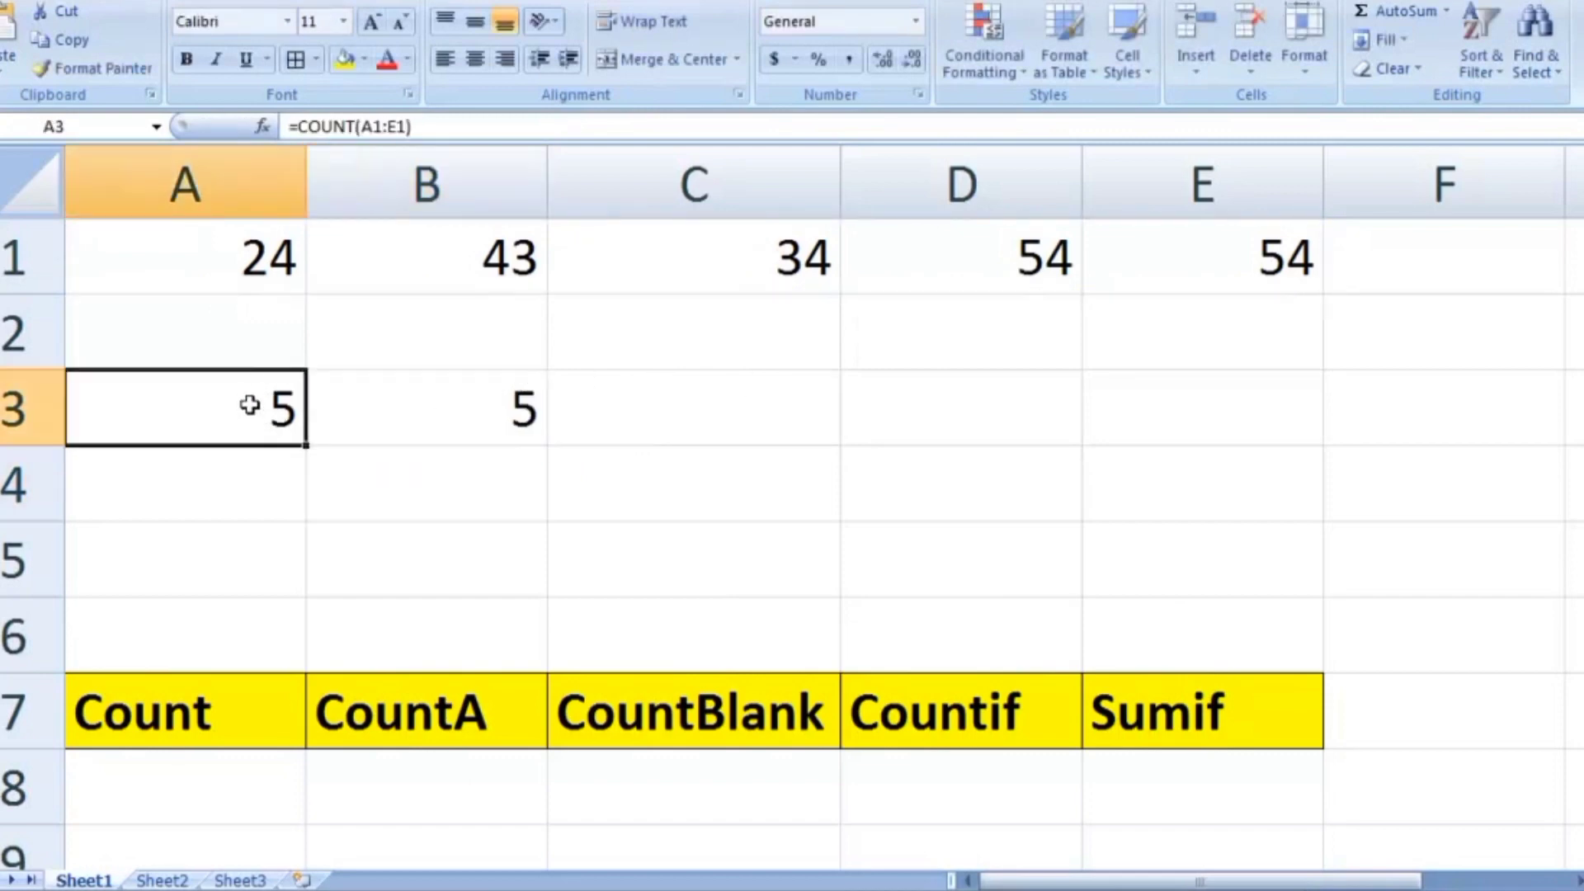
click(425, 398)
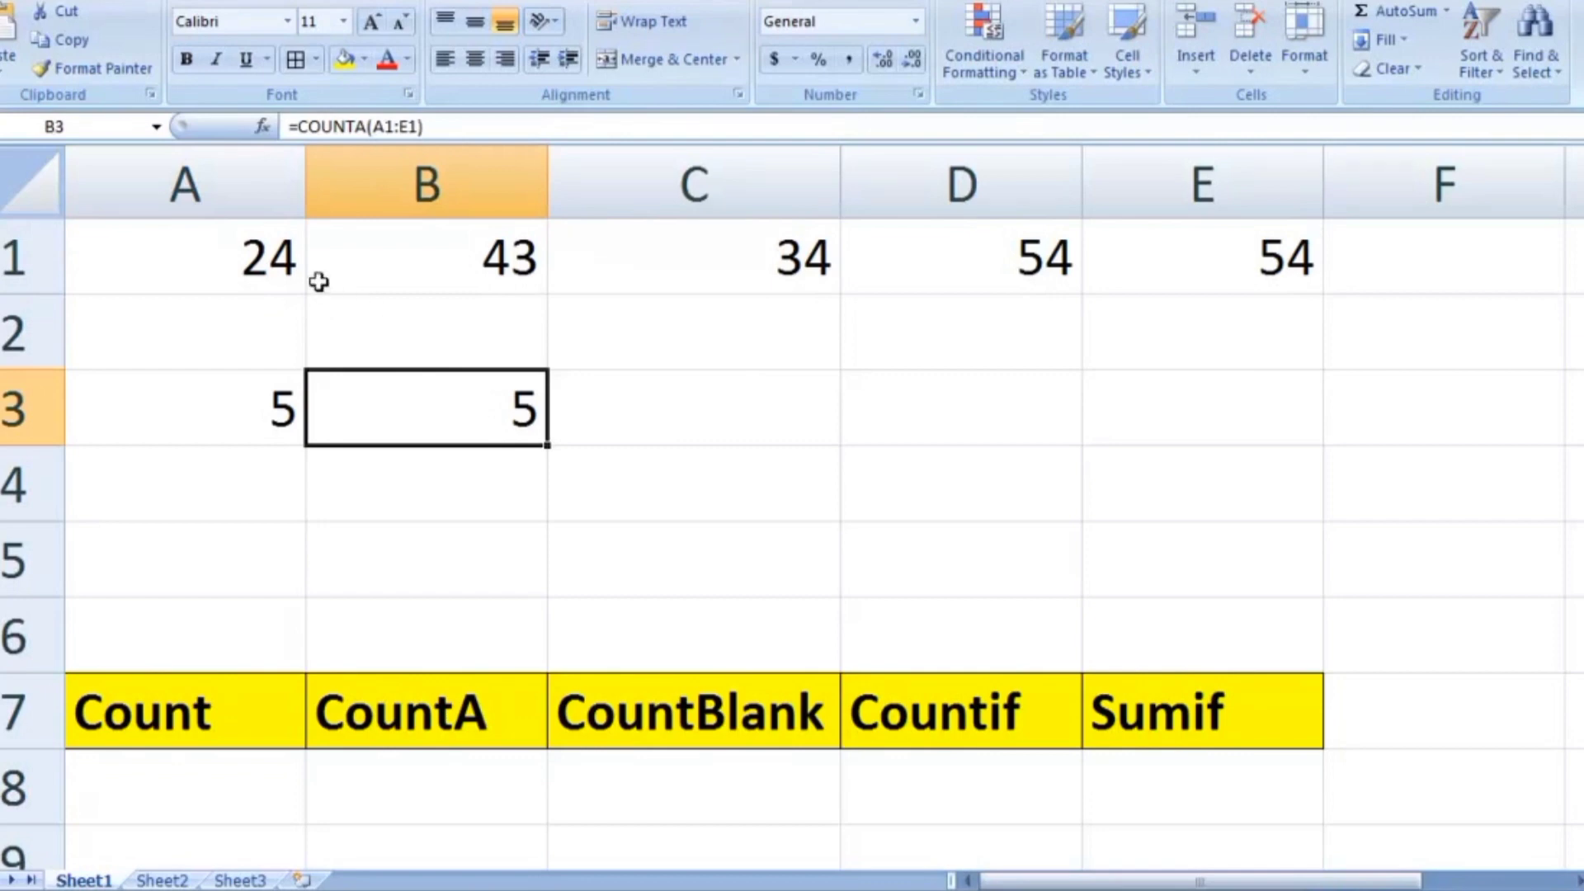
- Replace the number in A1 with the text "a" and check the COUNT and COUNTA cells
click(254, 256)
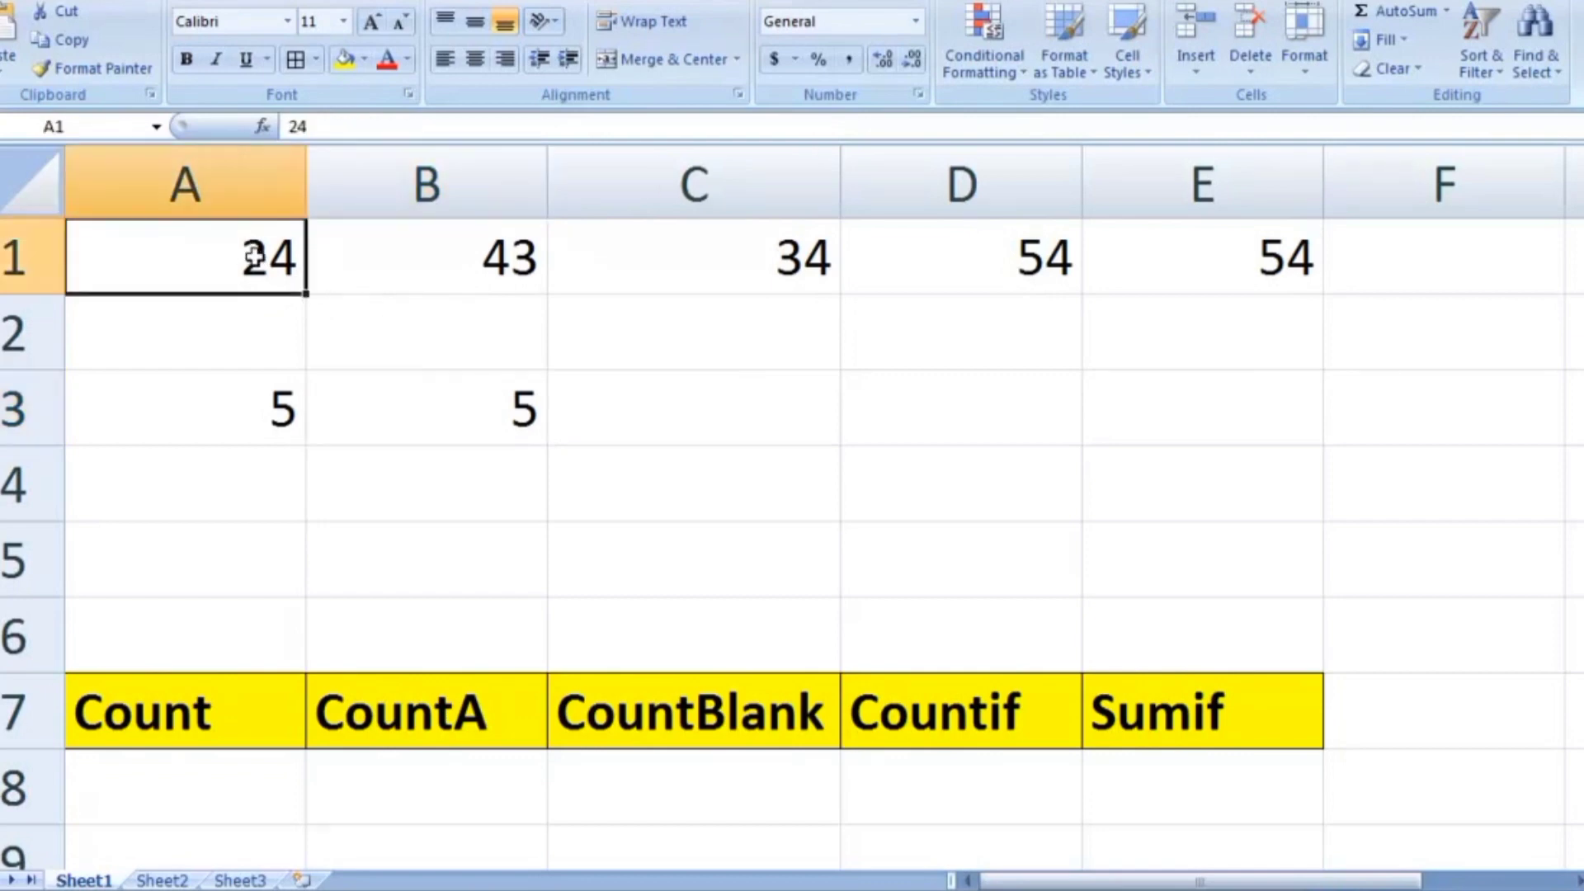
text(a)
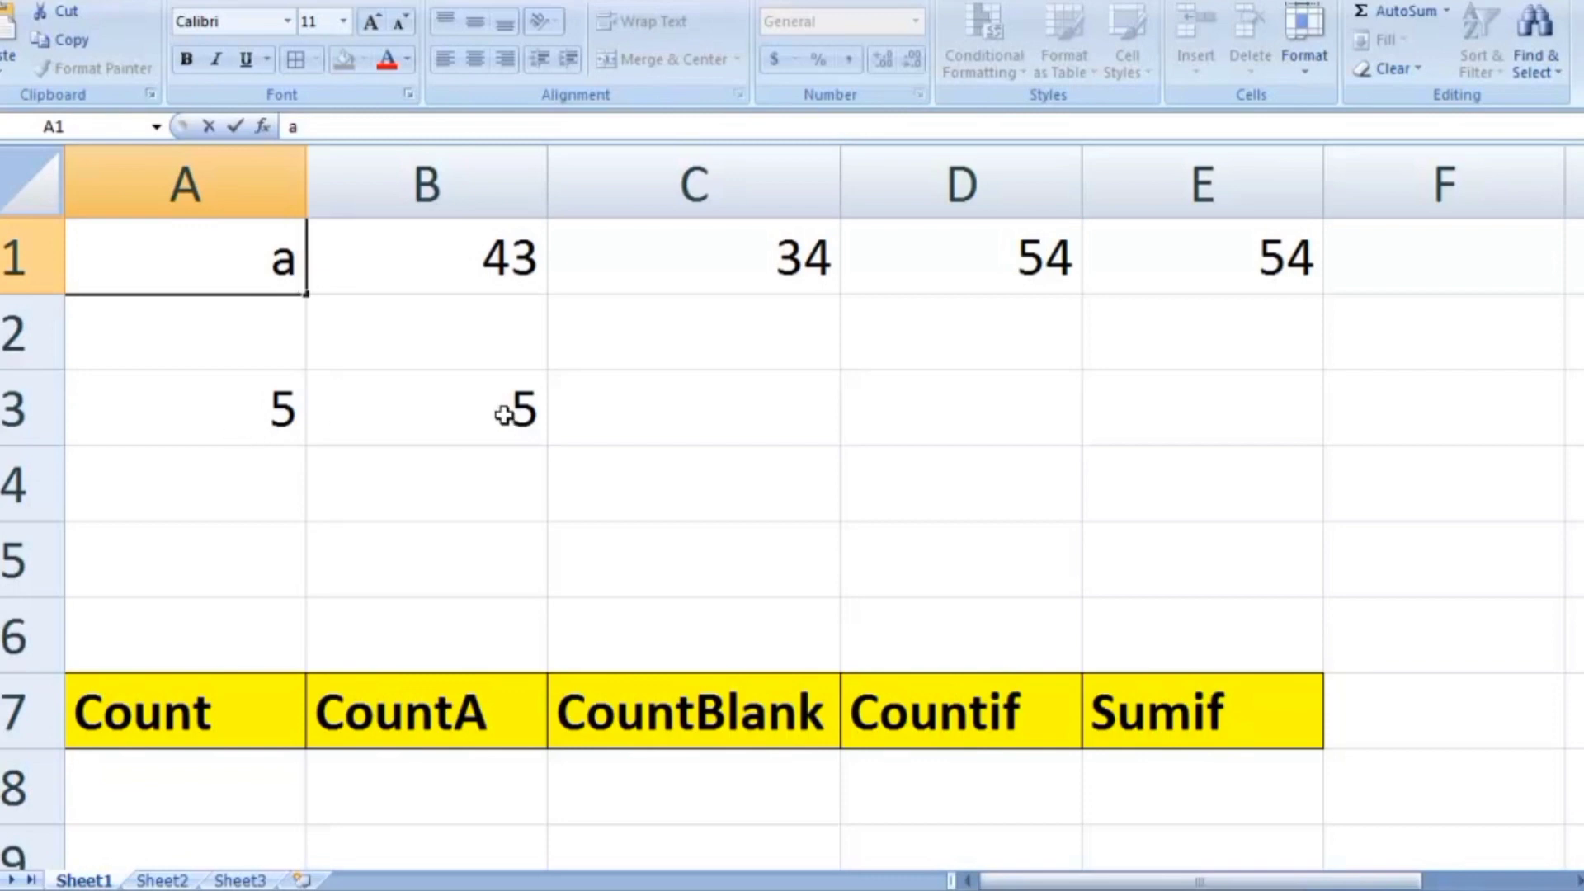
click(650, 491)
click(220, 394)
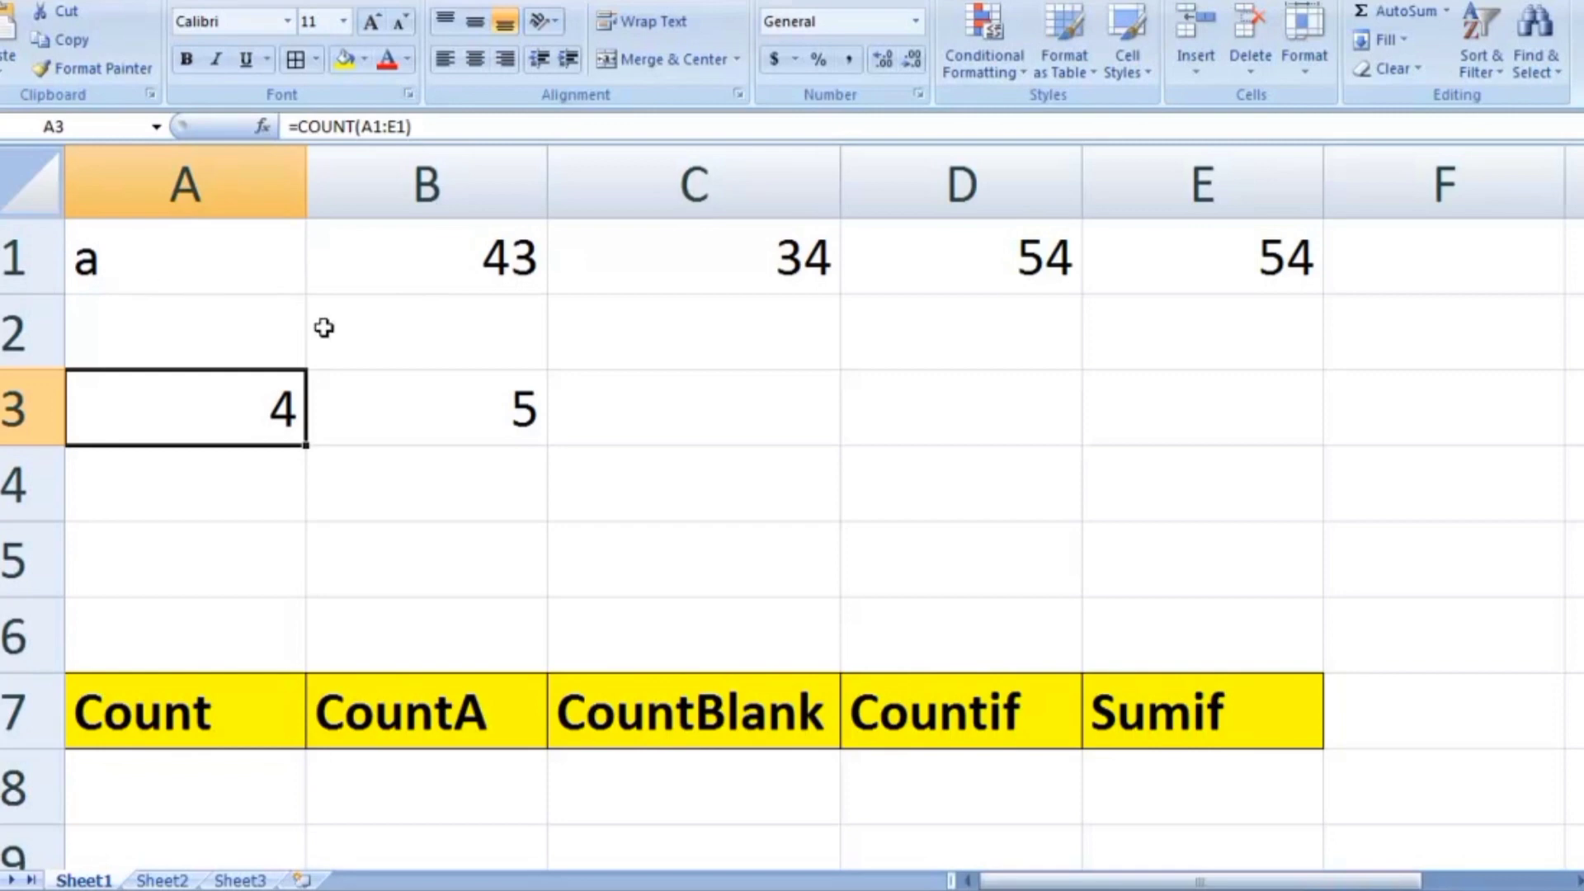
click(443, 393)
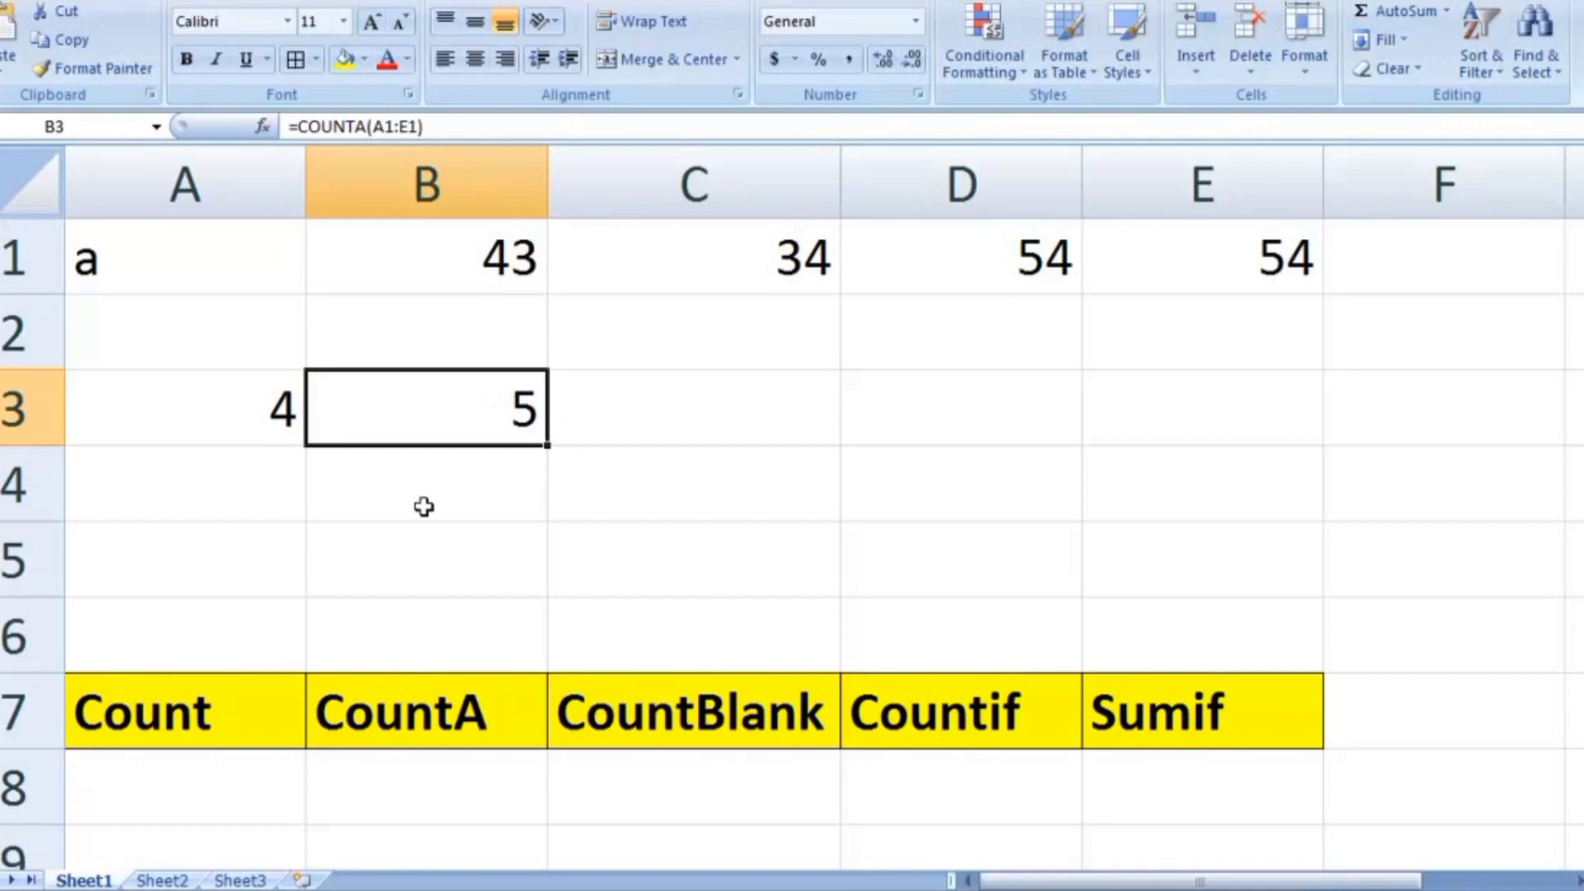
- Enter a COUNTBLANK formula over A1:F1 in cell C3
click(690, 410)
text(=)
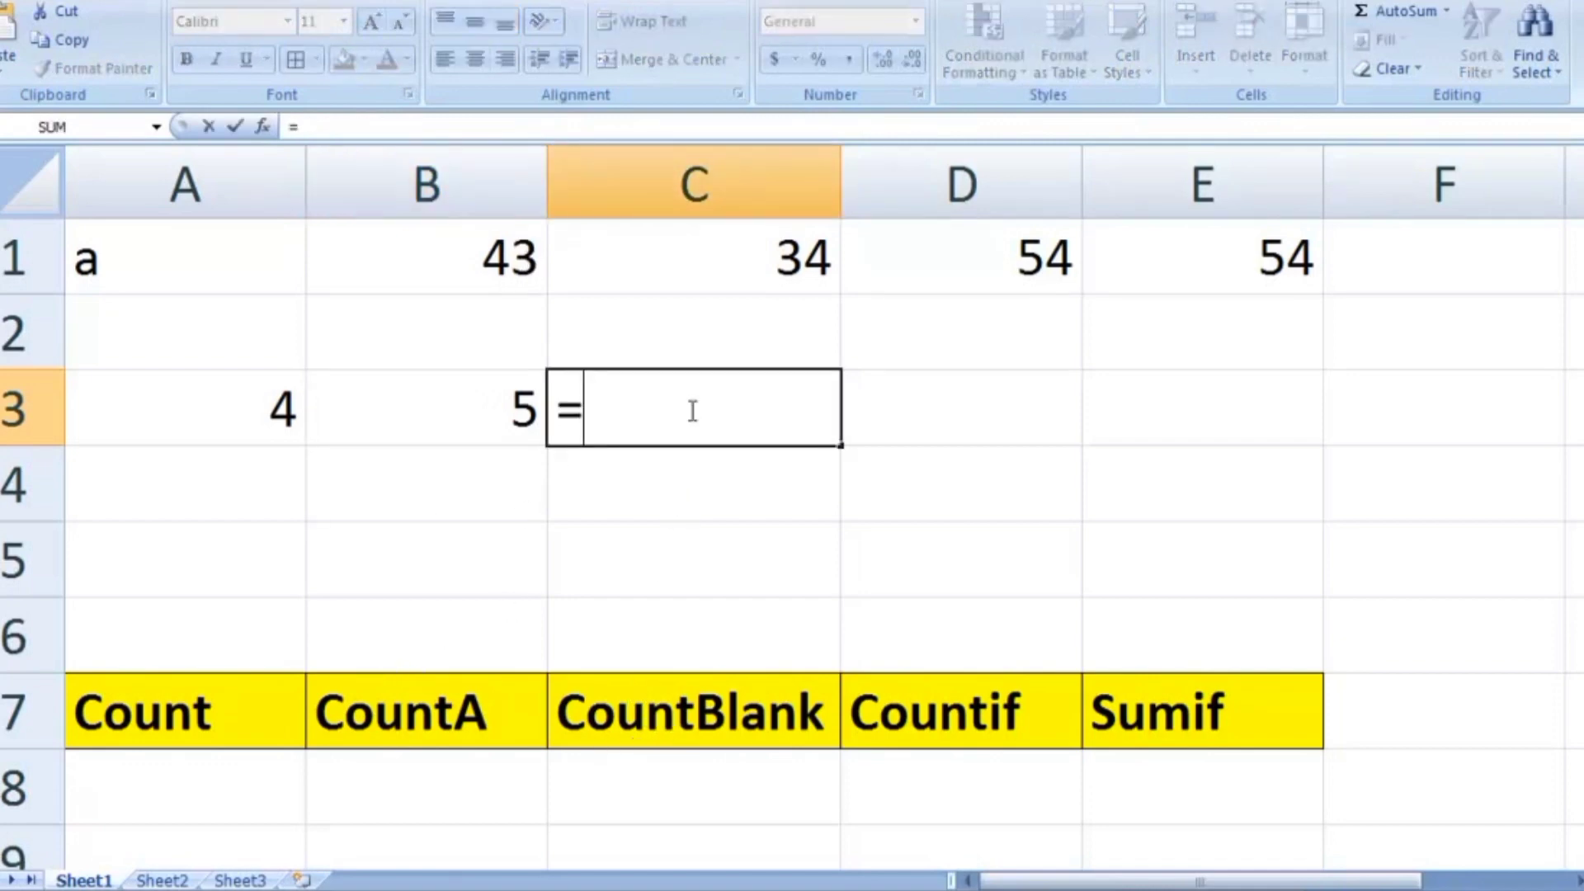
text(count)
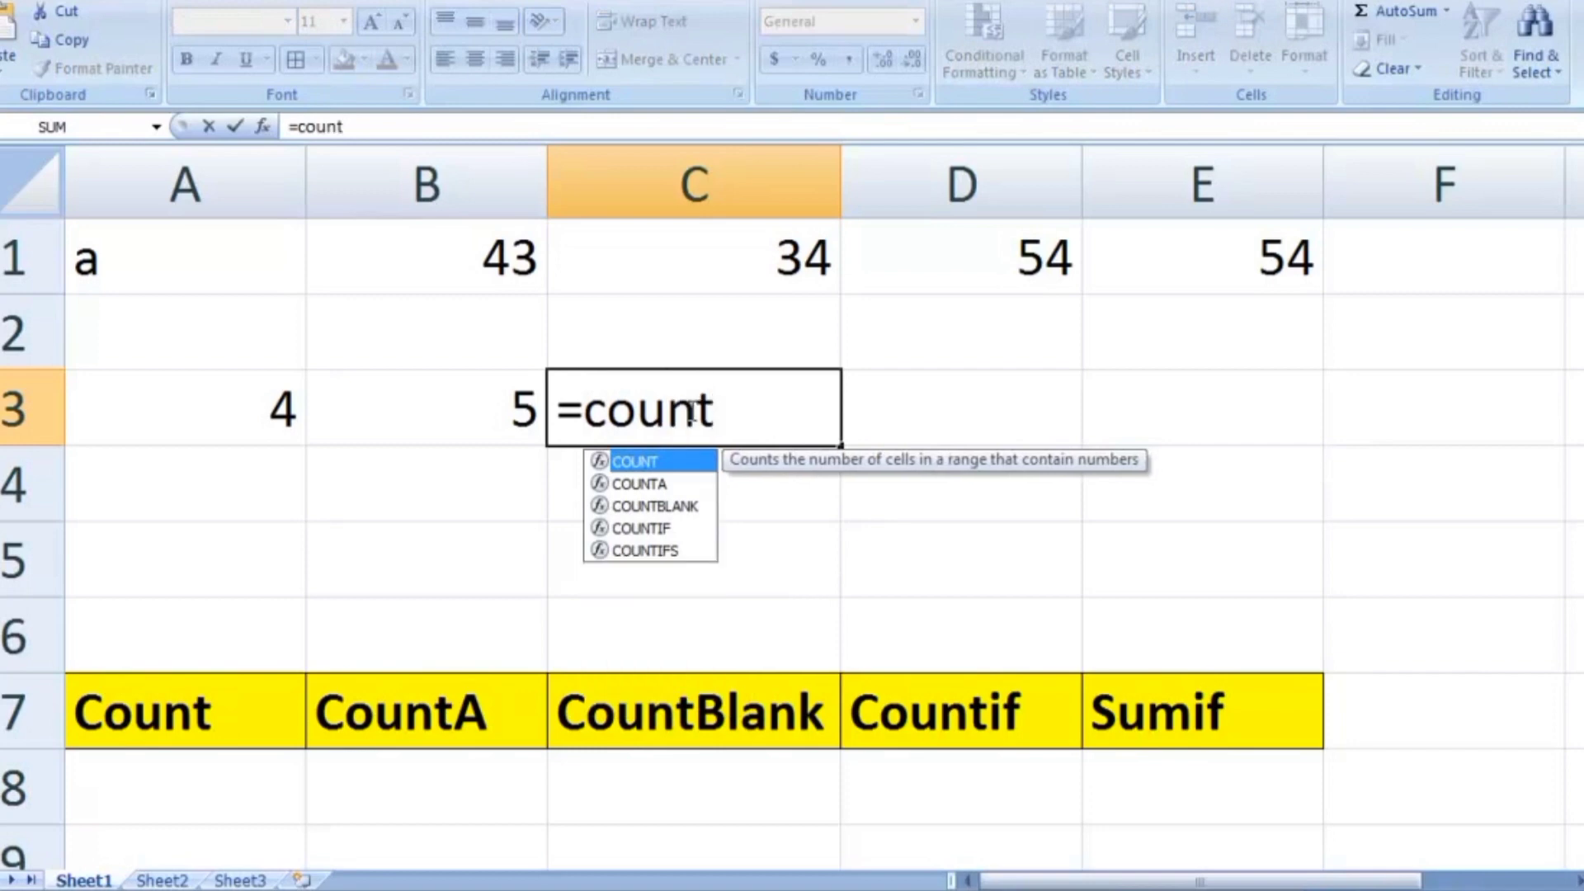
text(blank)
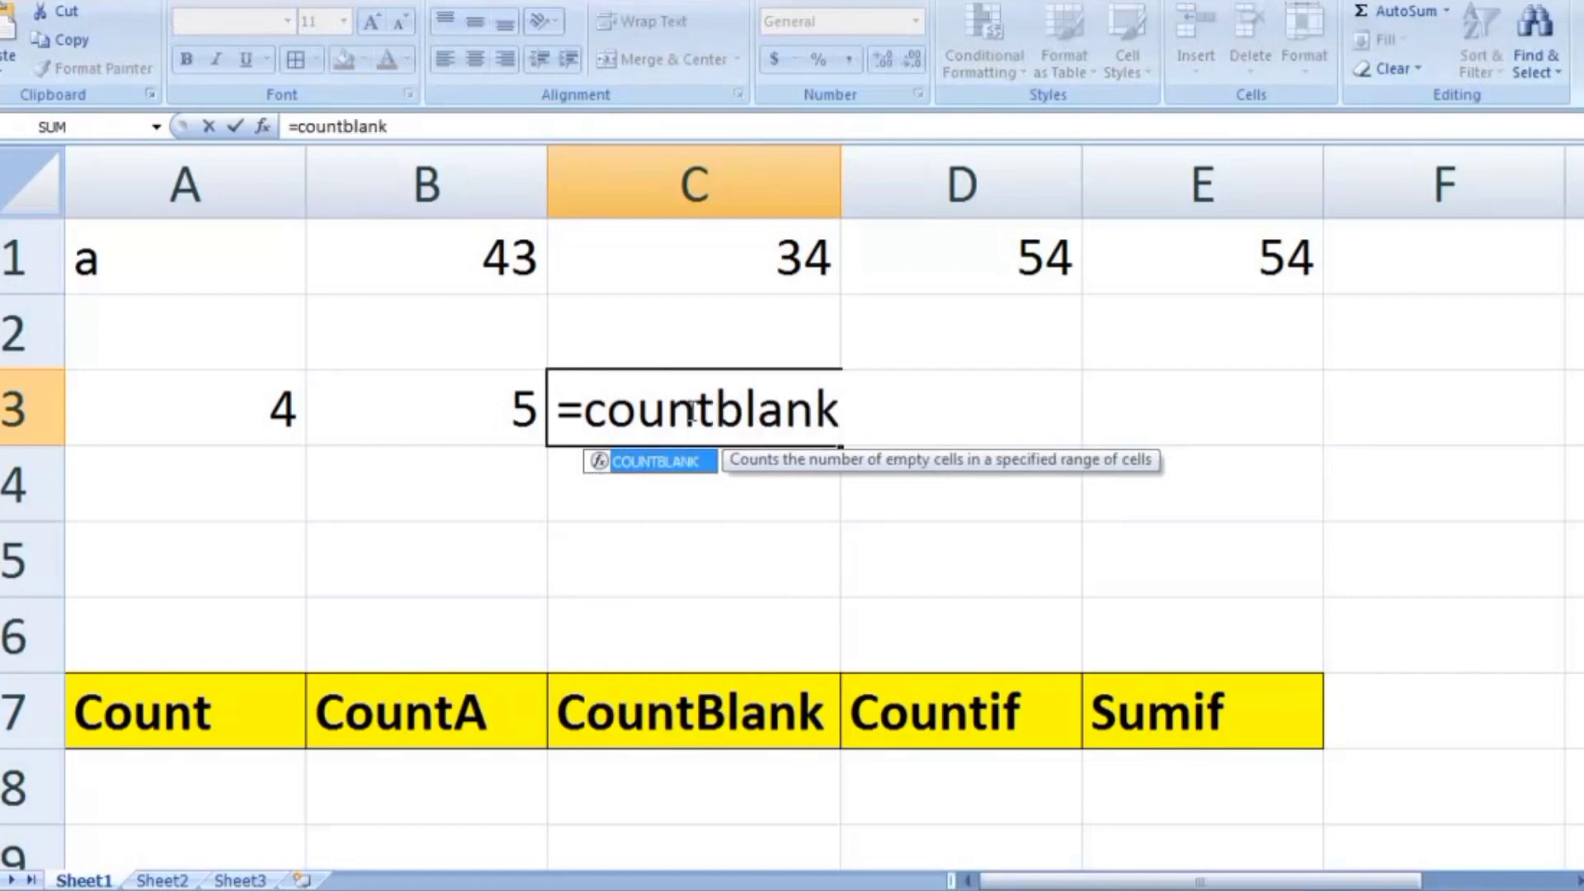
text(()
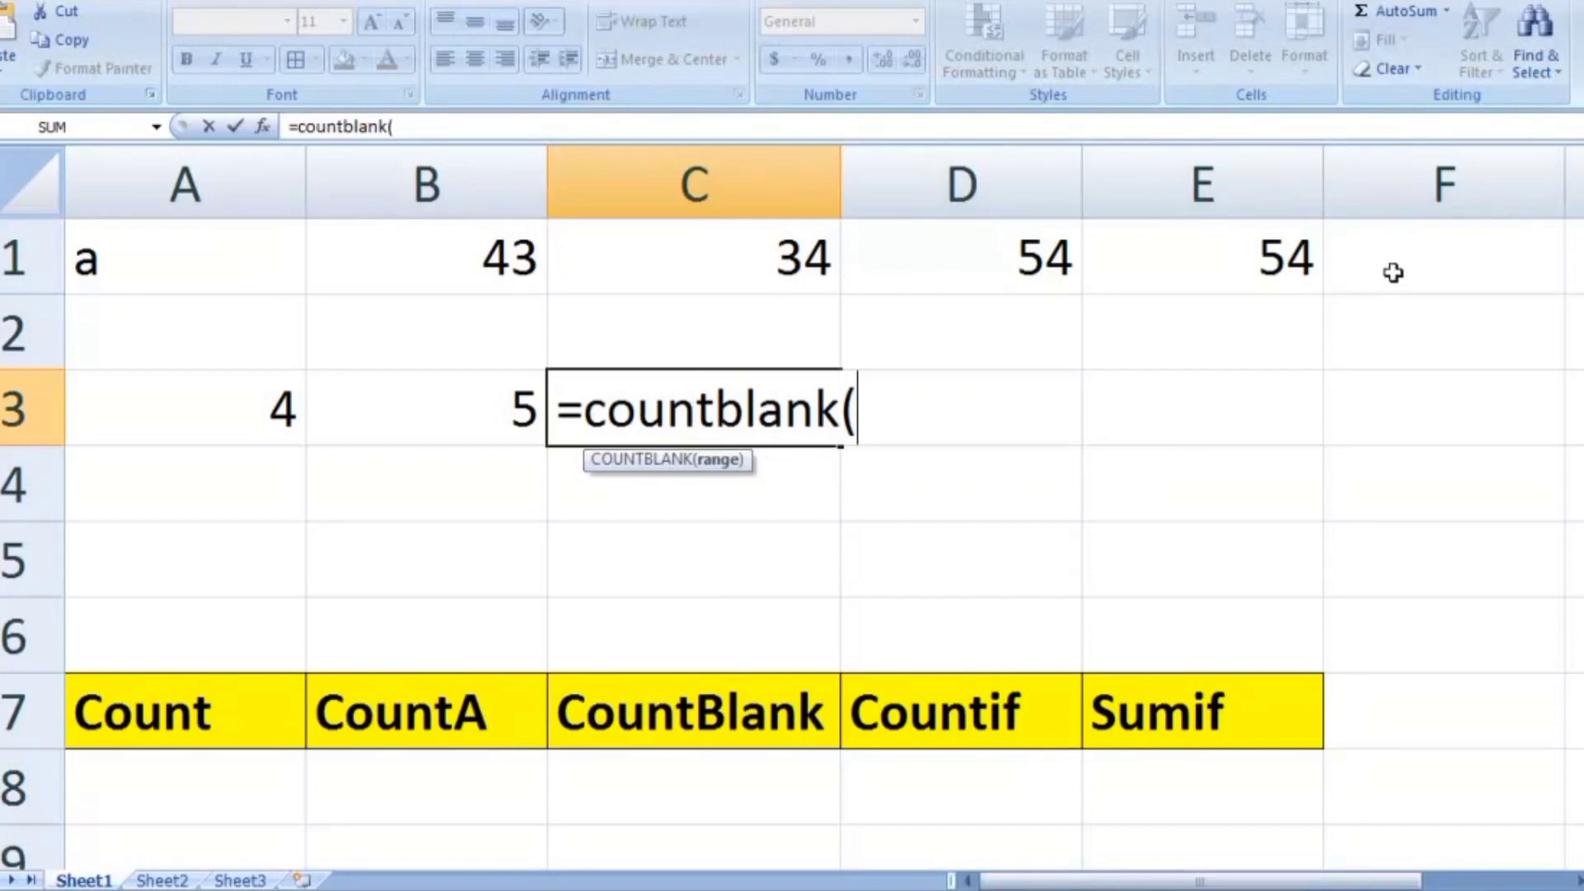
drag(1416, 258, 266, 230)
text())
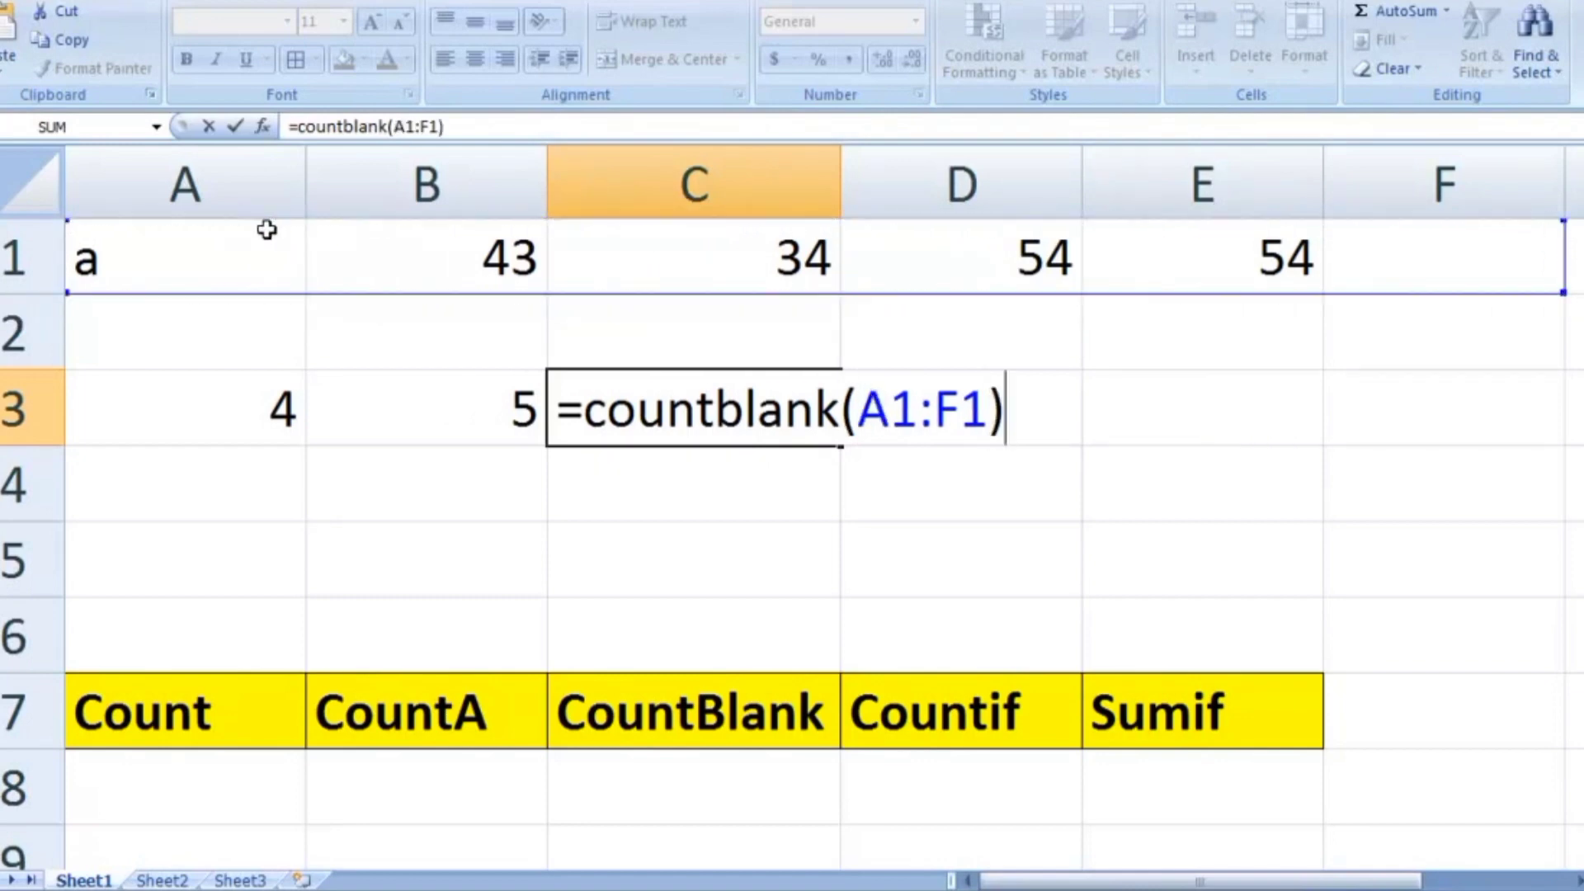
key(Return)
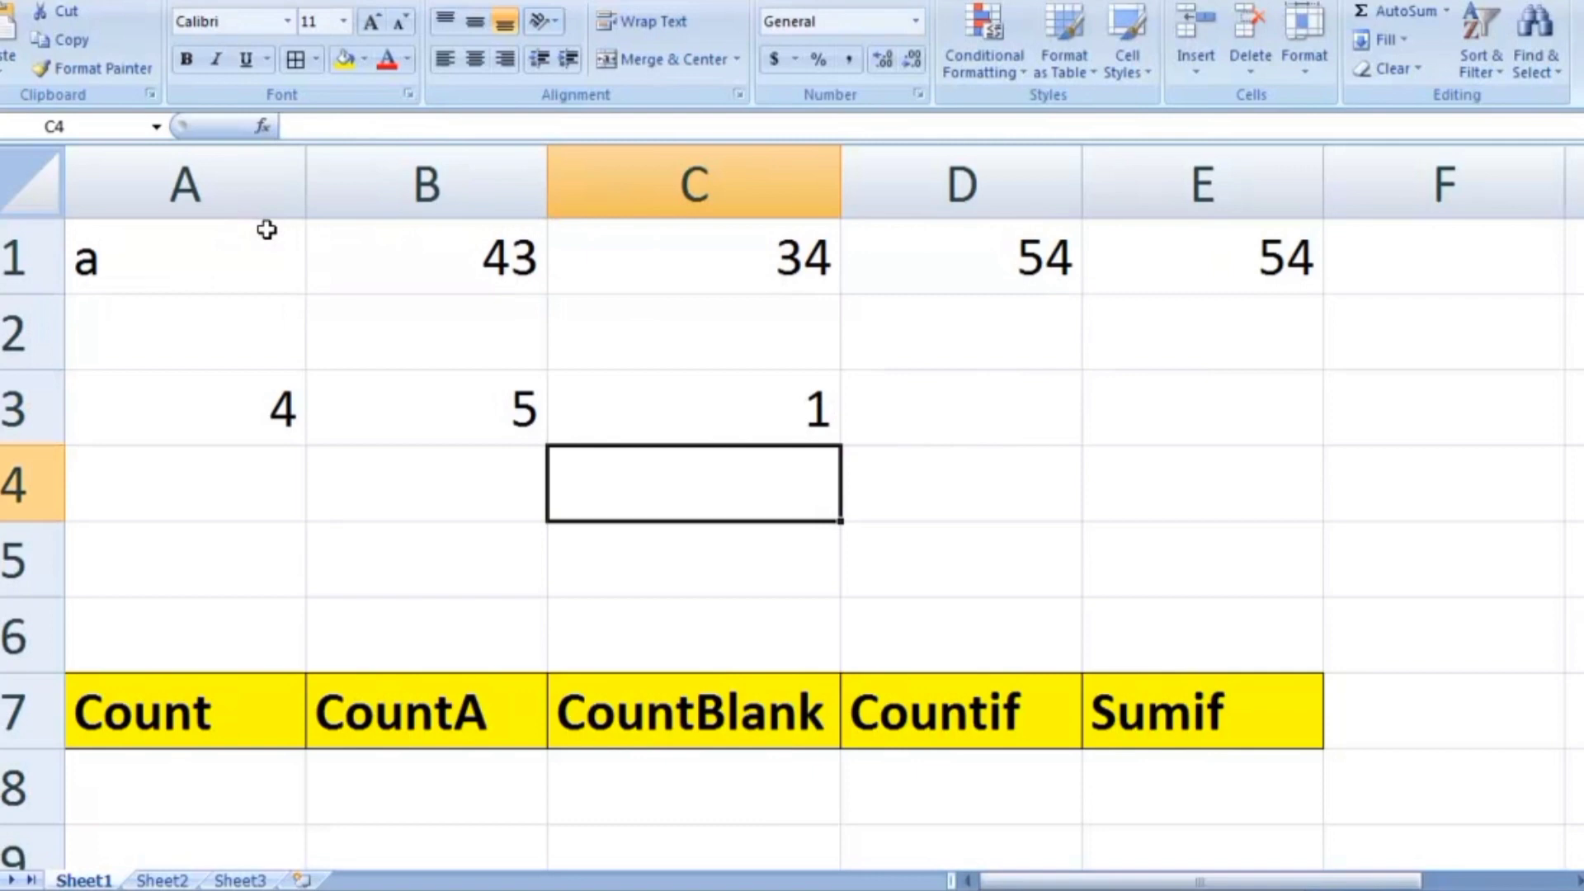
click(687, 413)
click(1421, 263)
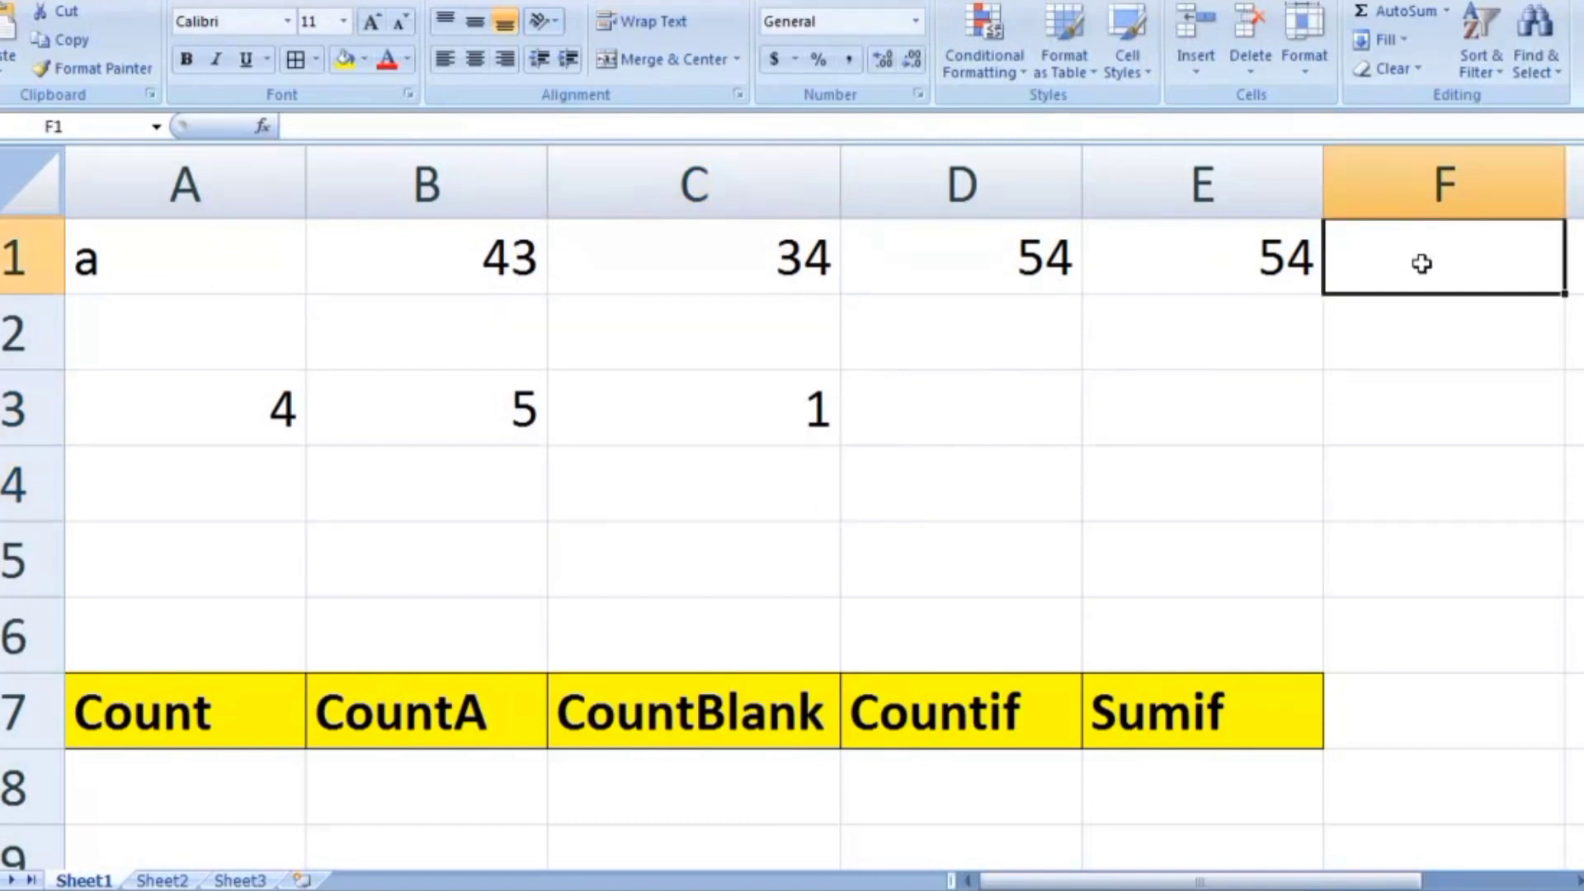
- Clear the contents of cell A1 and check the COUNTBLANK cell
click(238, 256)
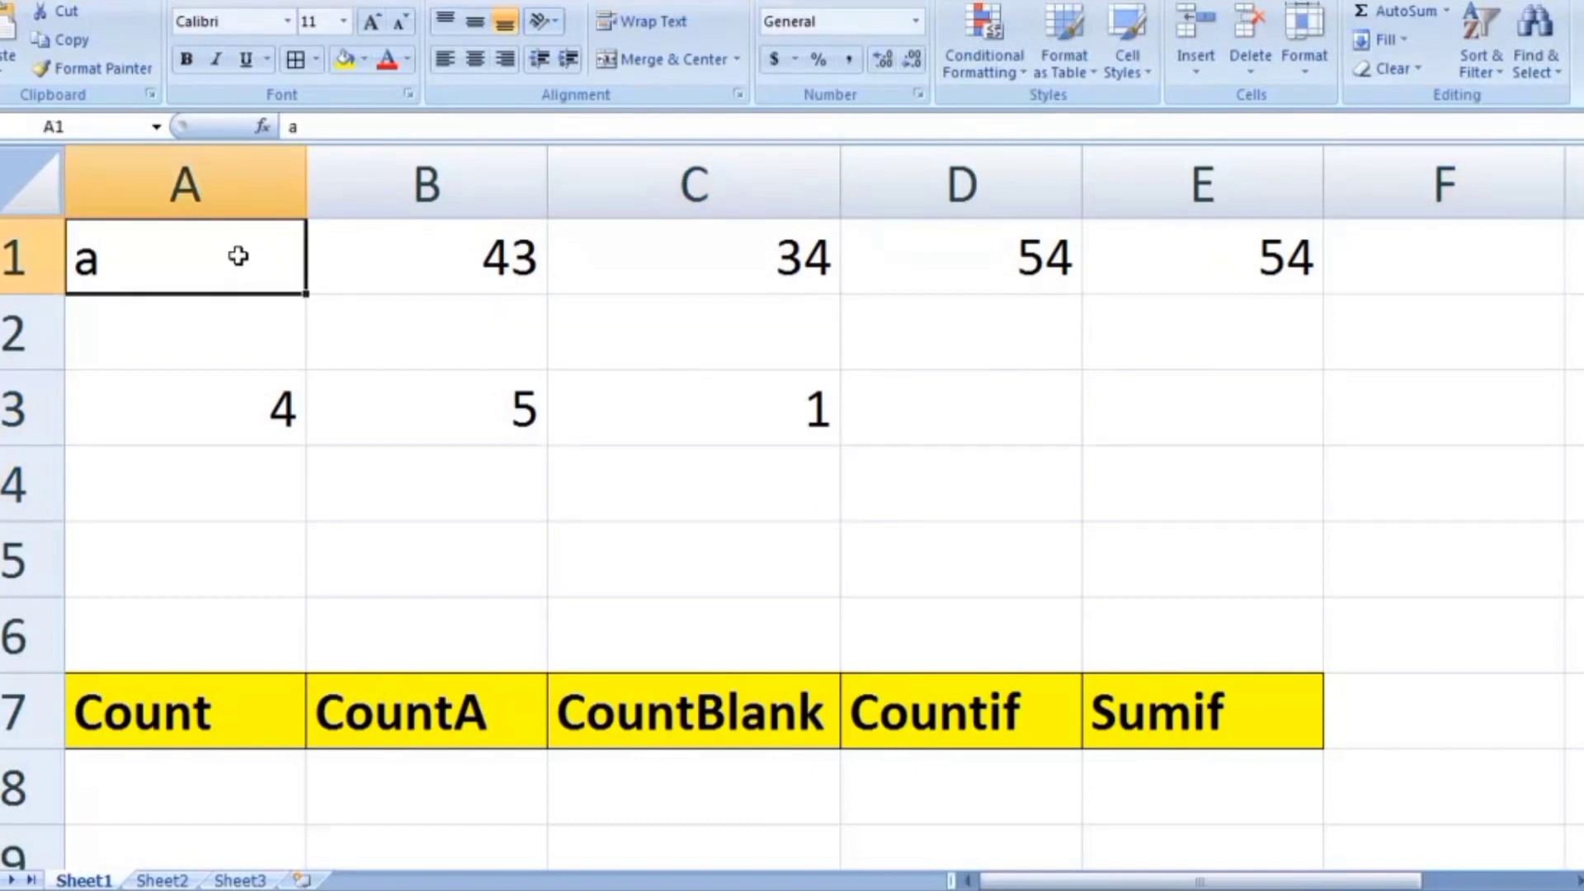
key(Delete)
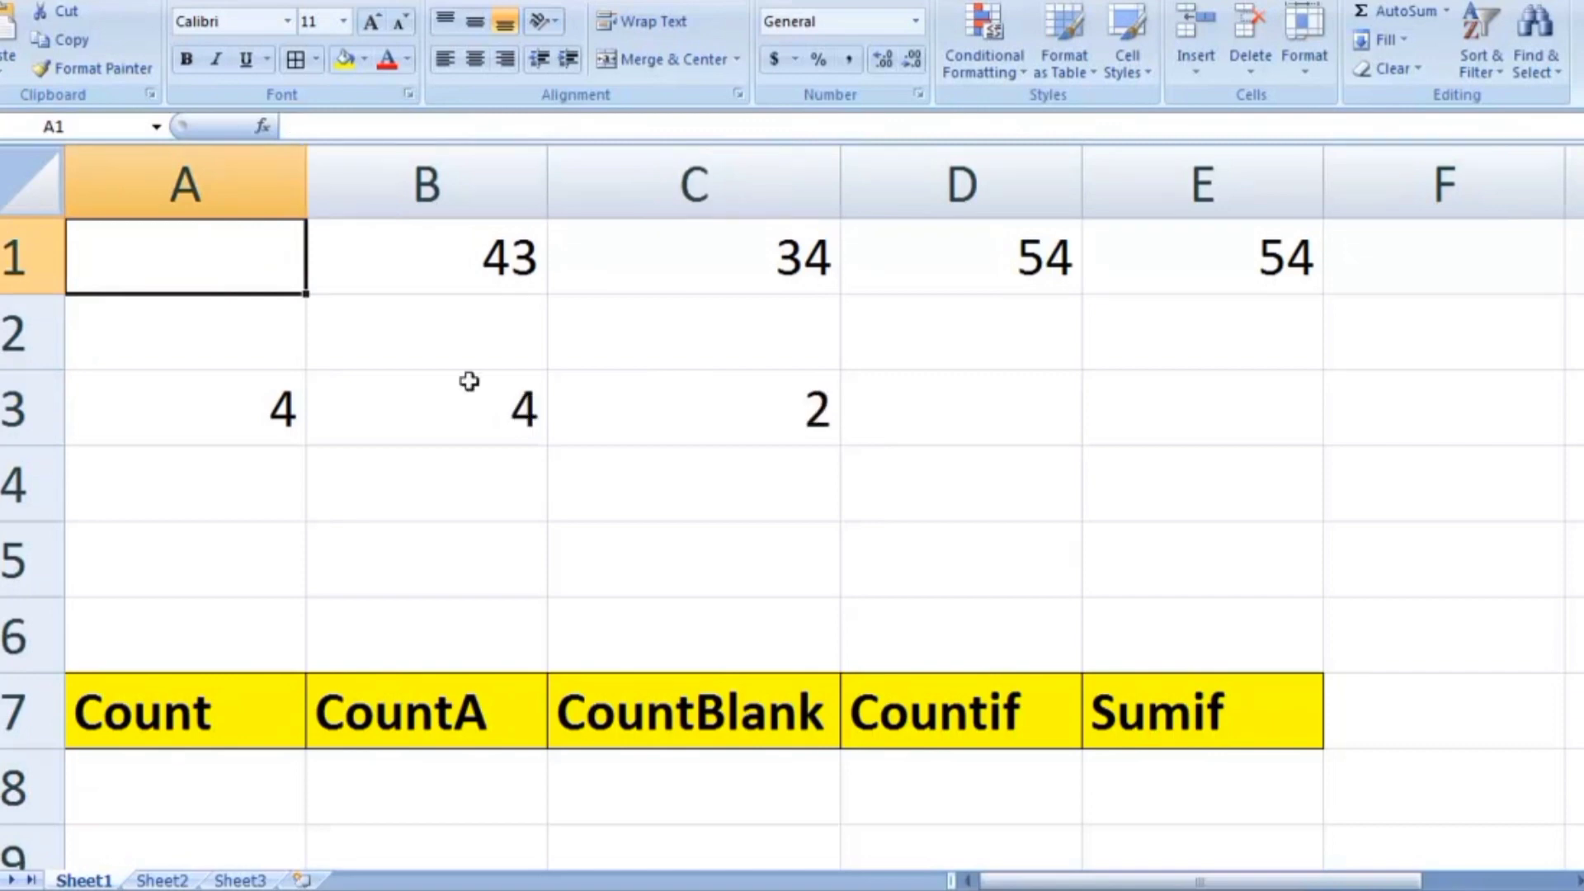
click(732, 422)
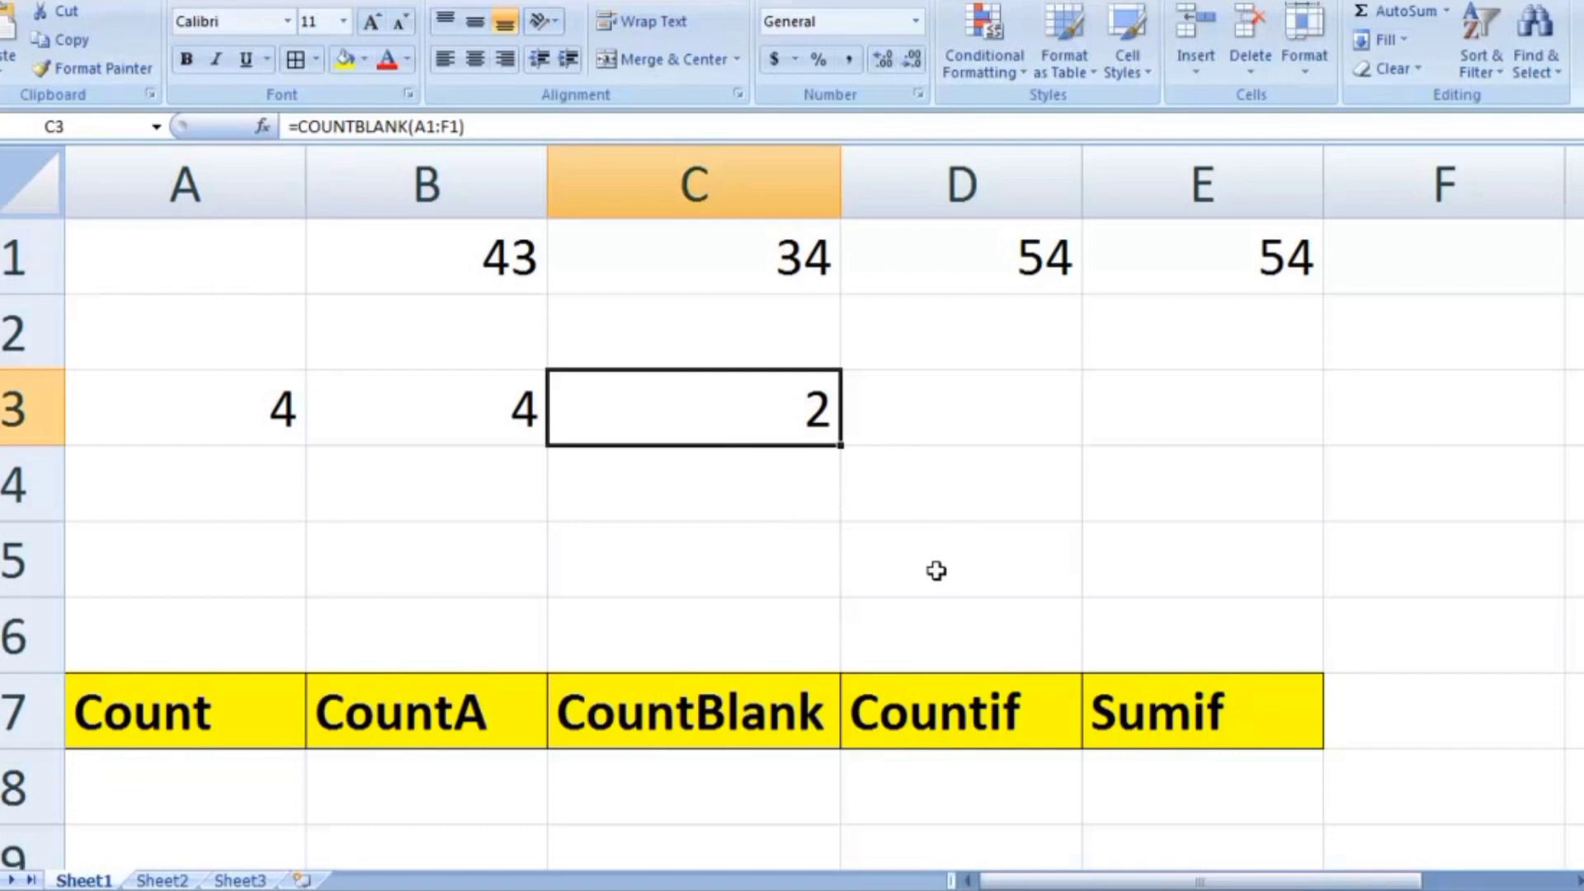
click(943, 721)
click(682, 740)
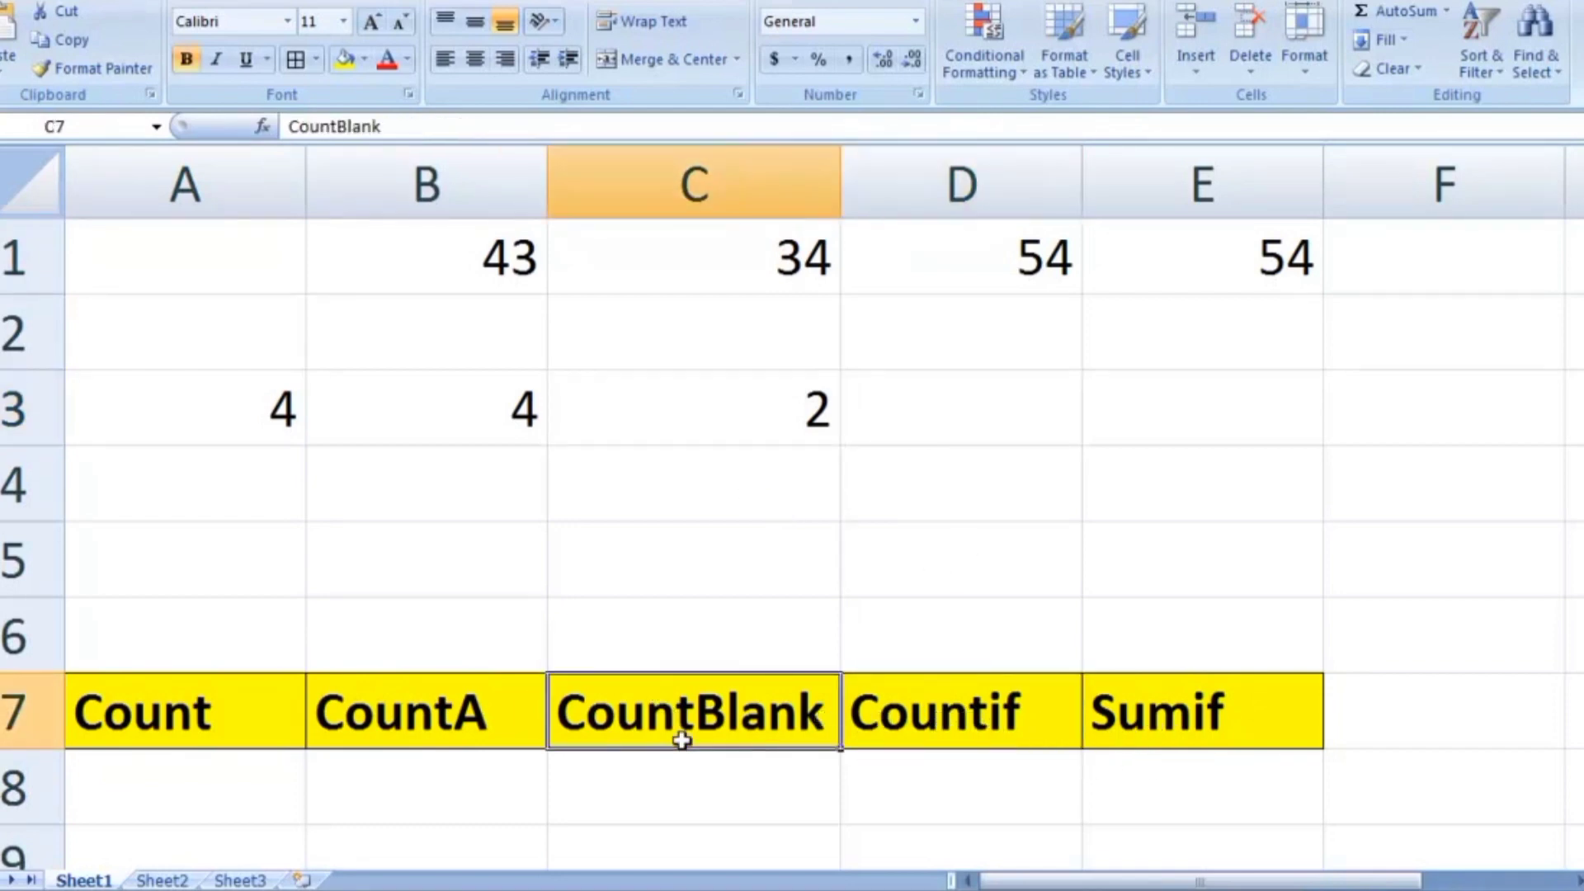
click(954, 717)
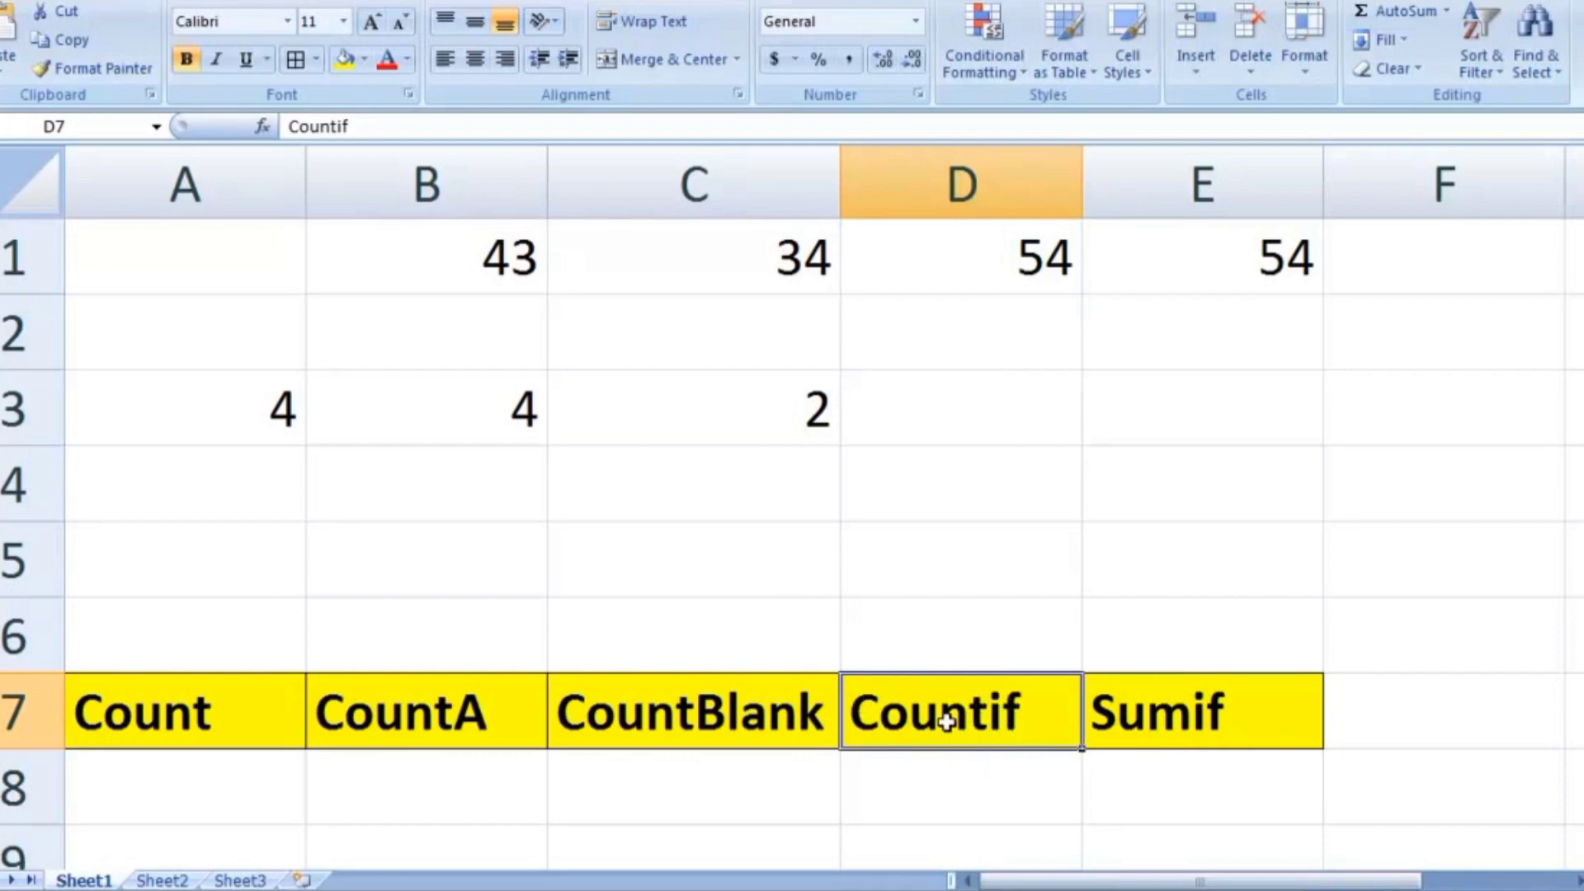
click(1198, 724)
click(1004, 711)
- Set A1 to 44, D1 to 55 and C1 to 62 in the first row of numbers
click(272, 276)
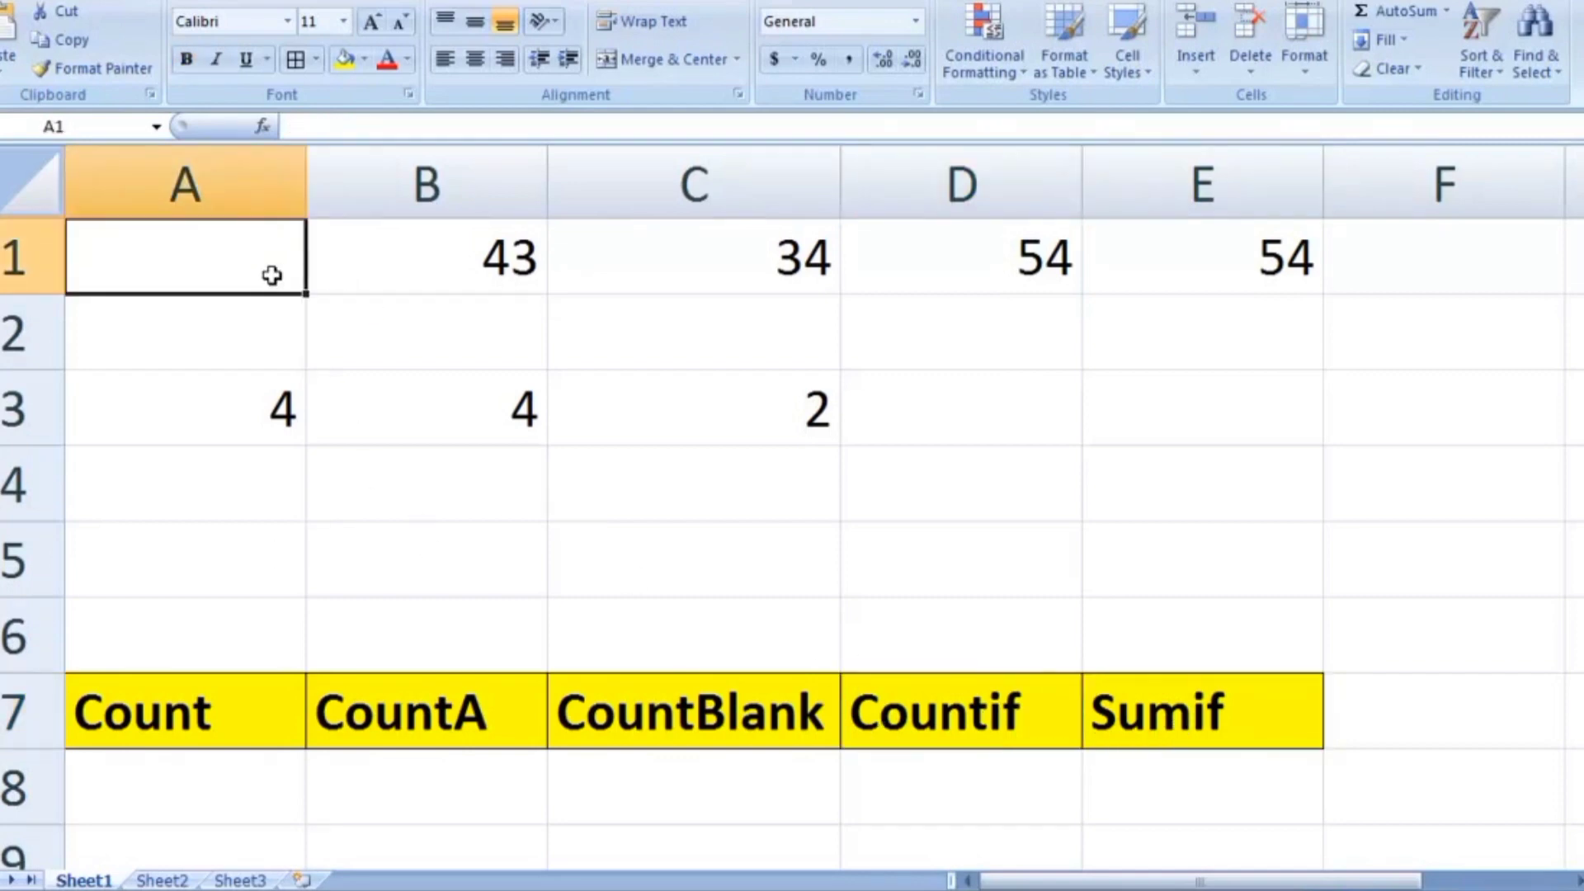
text(44)
click(450, 425)
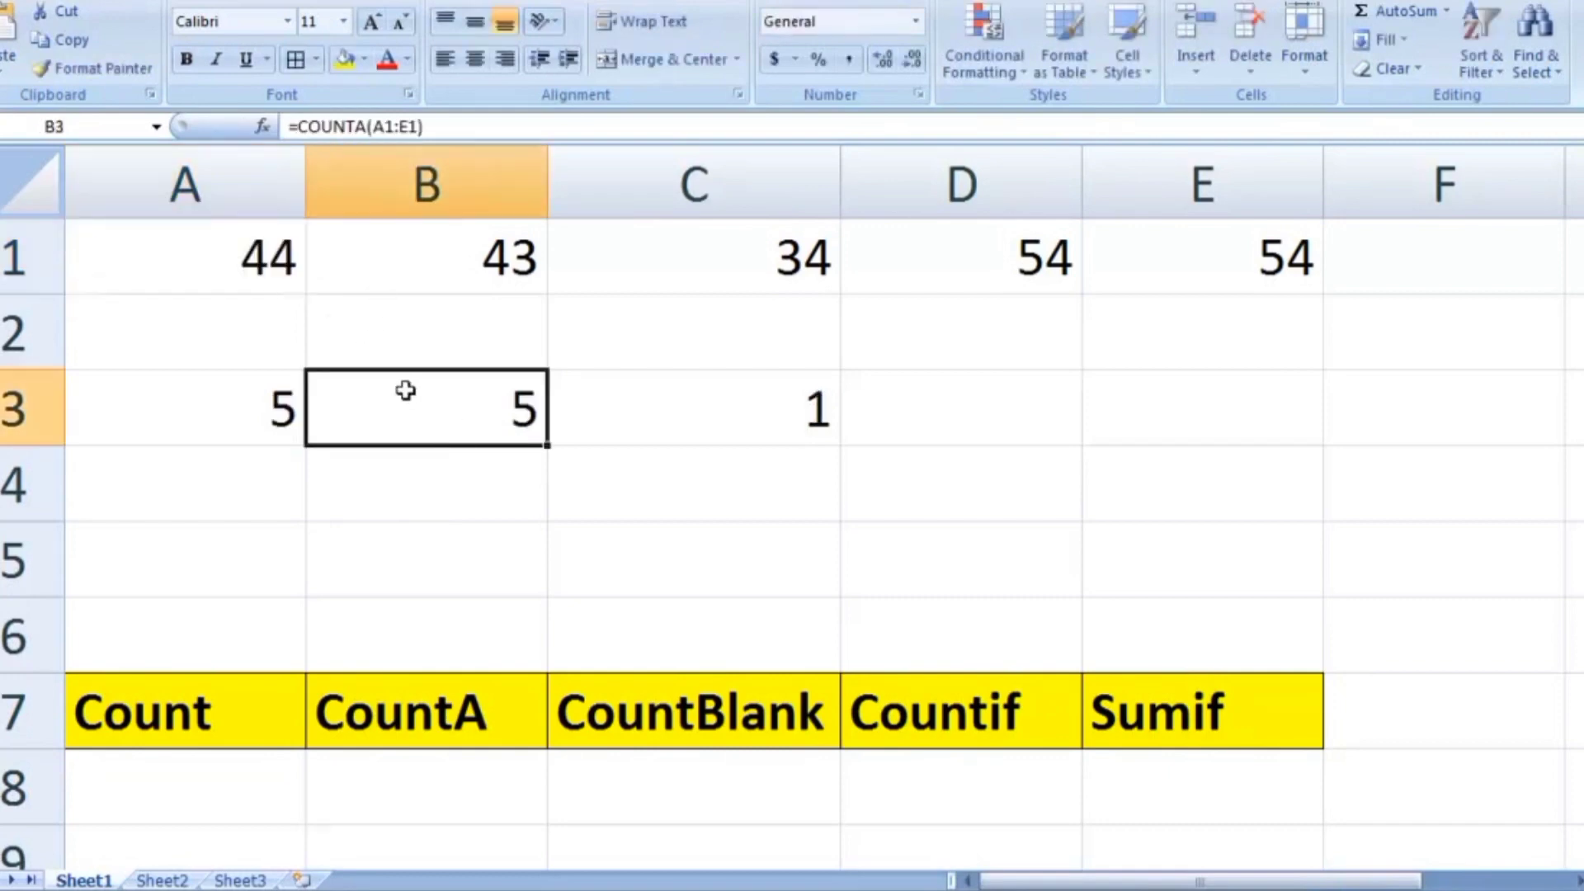
click(907, 257)
text(55)
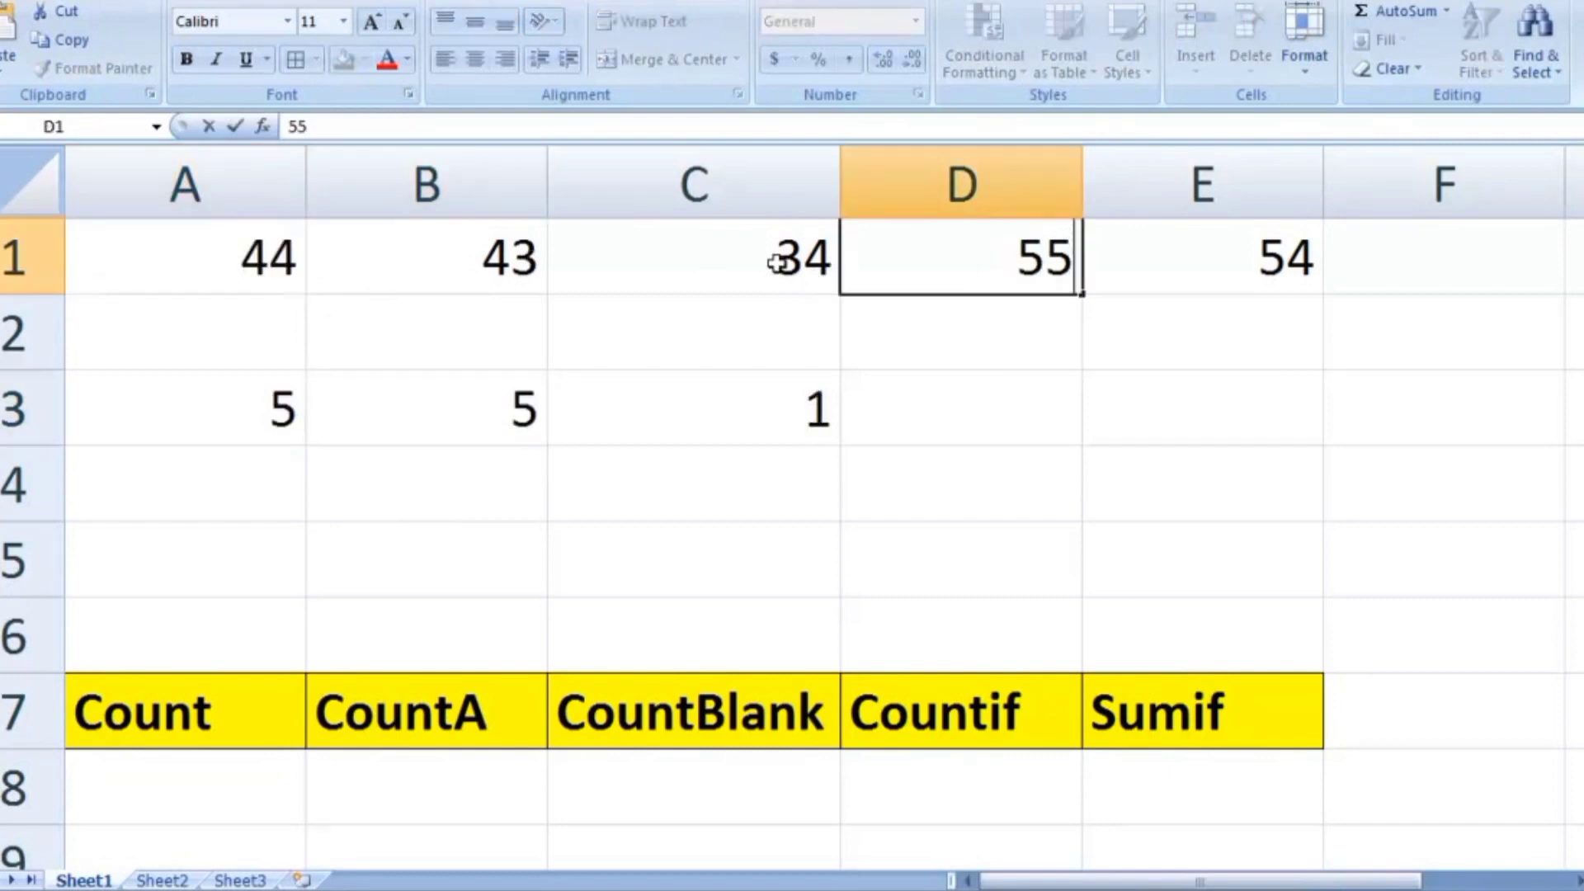
click(776, 260)
text(6)
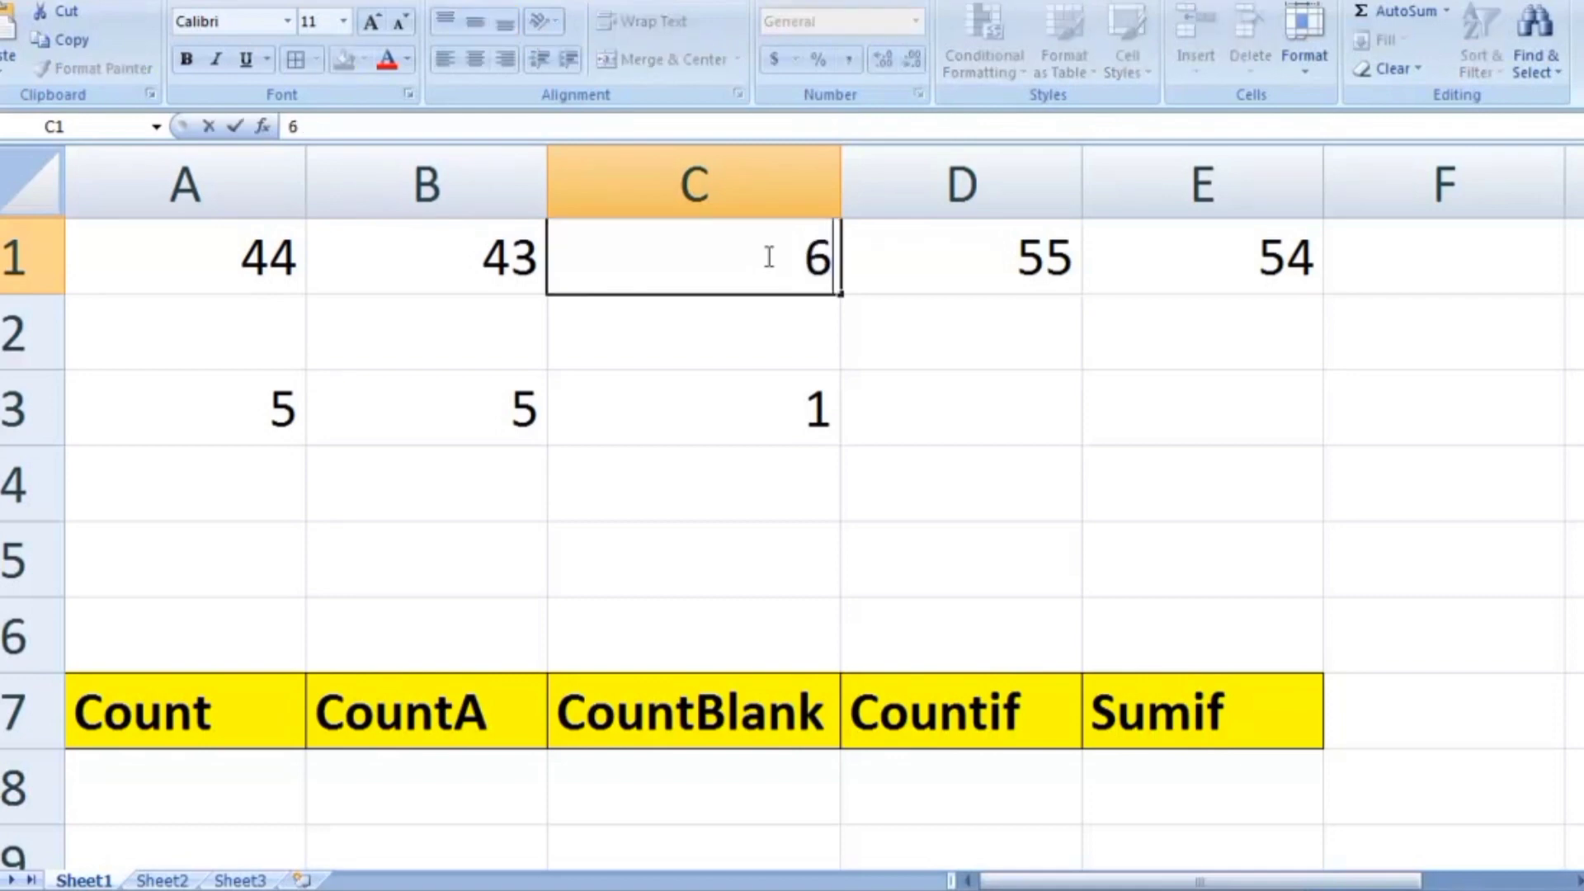
text(2)
click(506, 546)
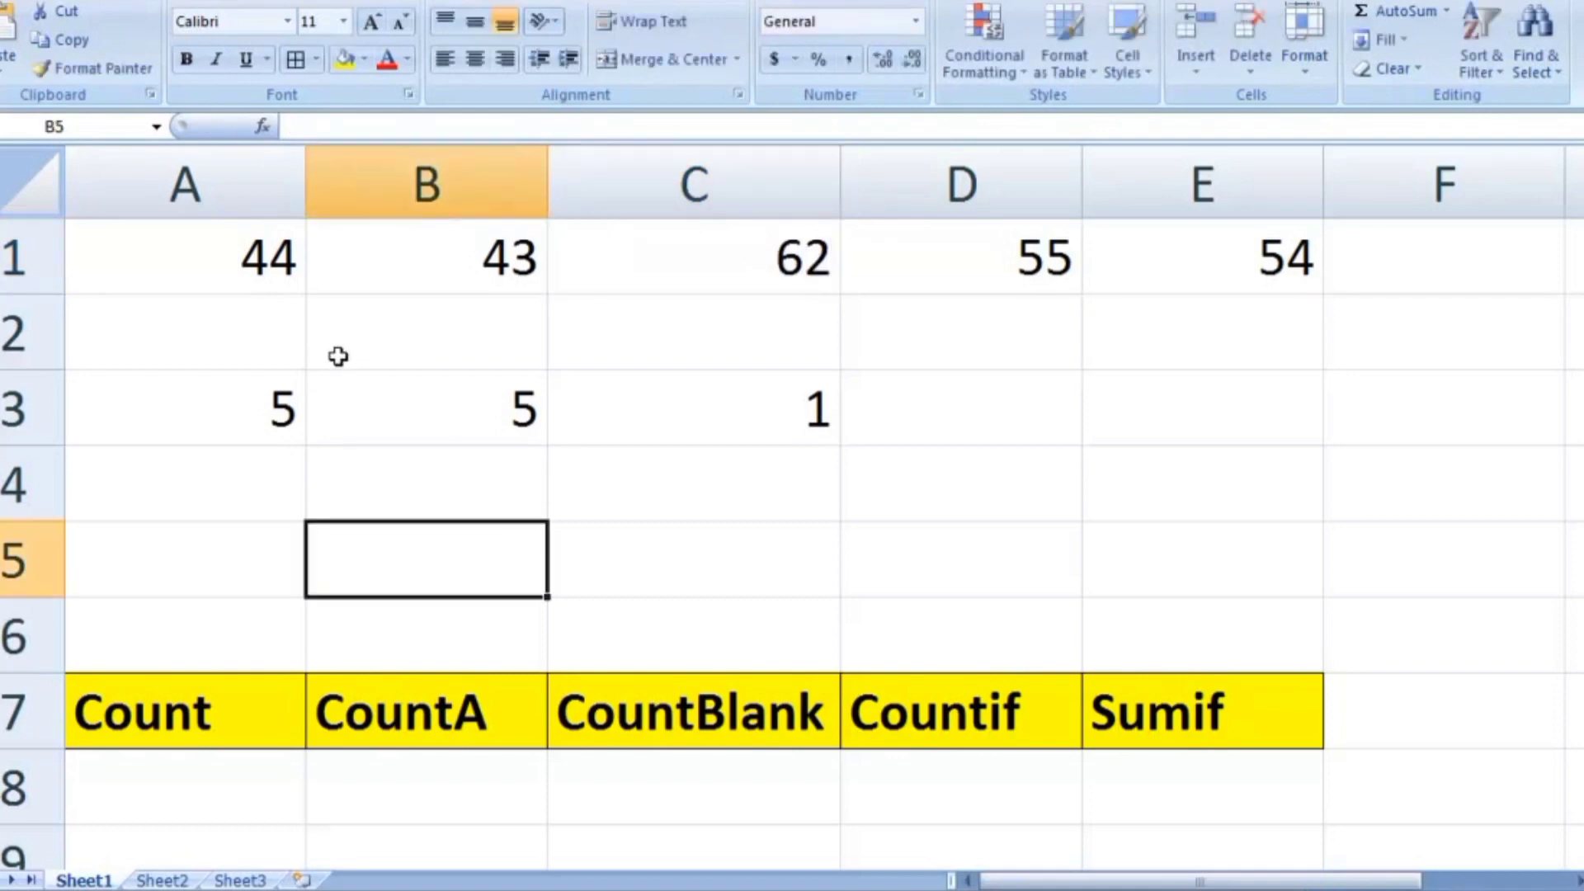
- Fill cells A2 to E2 with the alternating letters a, s, a, s, a
click(276, 343)
text(a)
click(408, 325)
text(s)
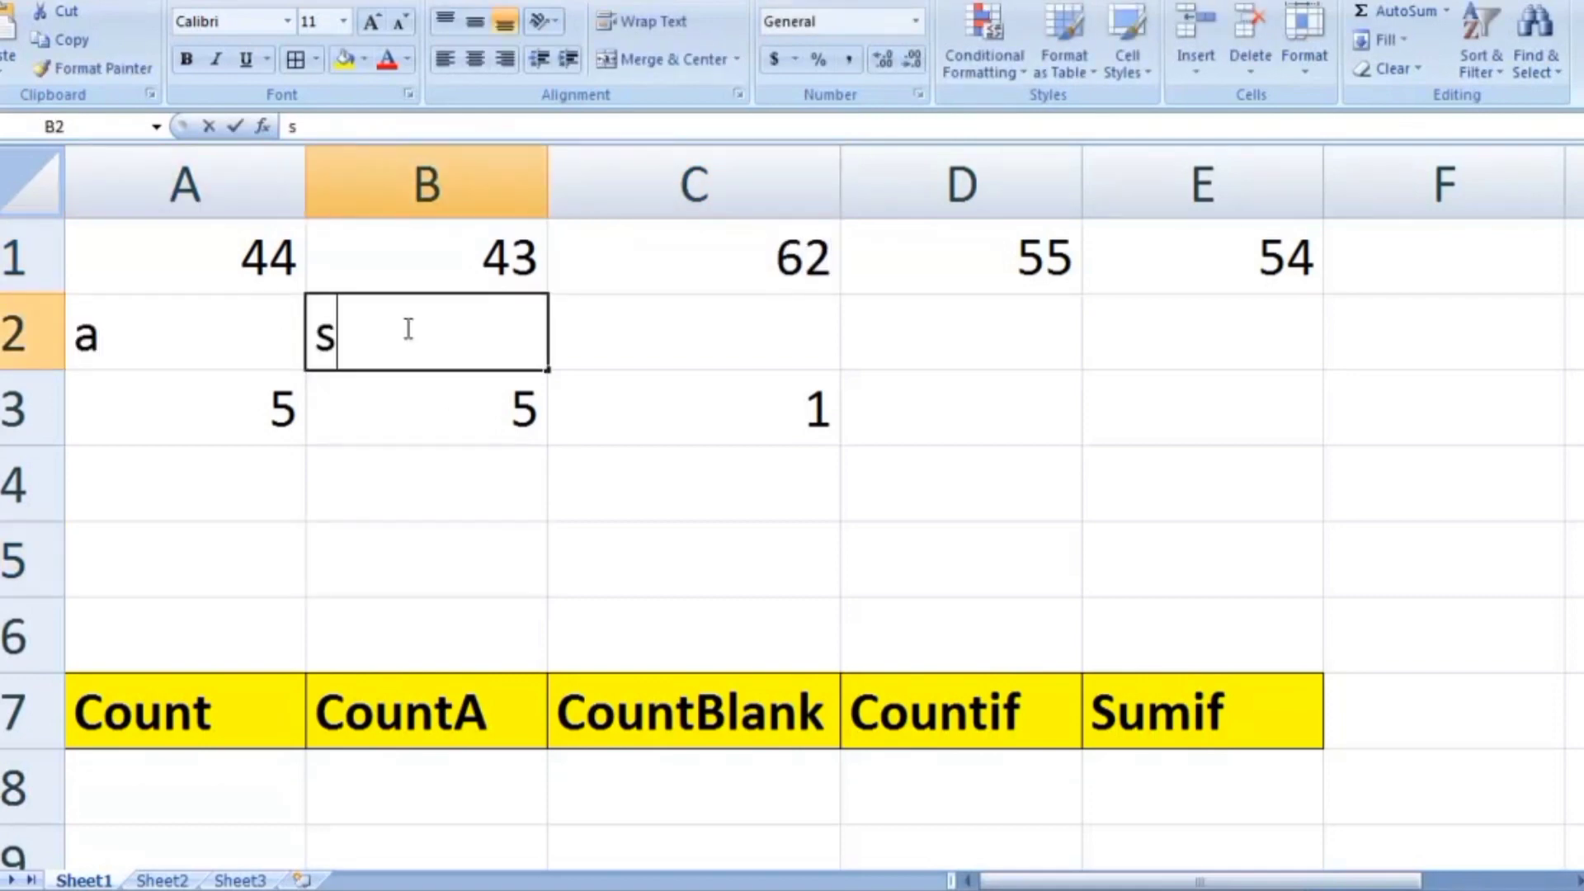
click(626, 353)
text(a)
click(914, 302)
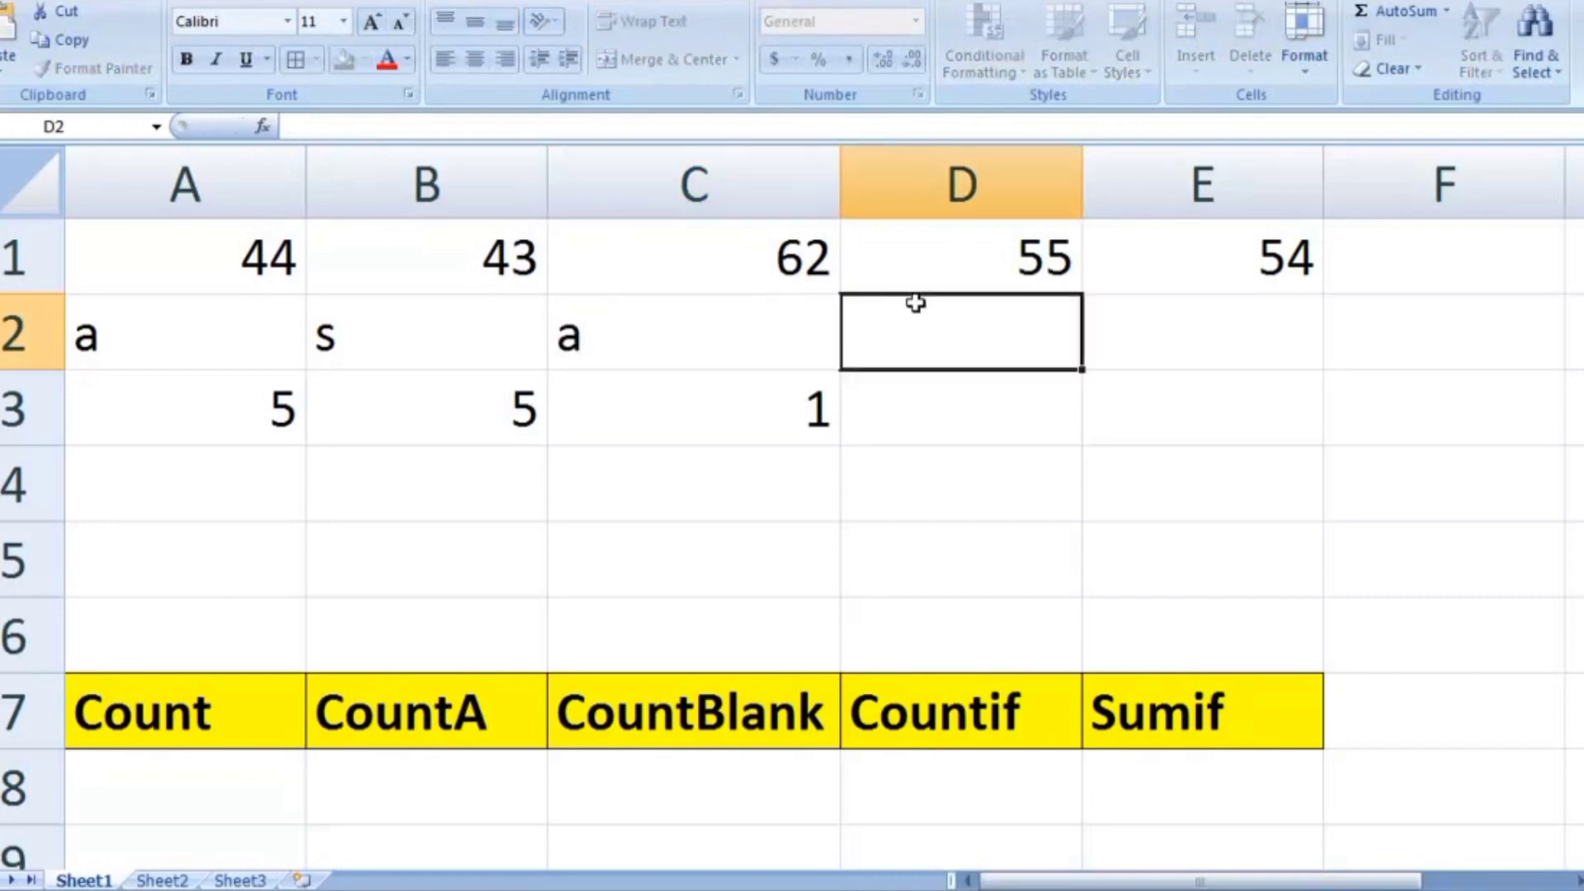
text(s)
click(1127, 336)
text(a)
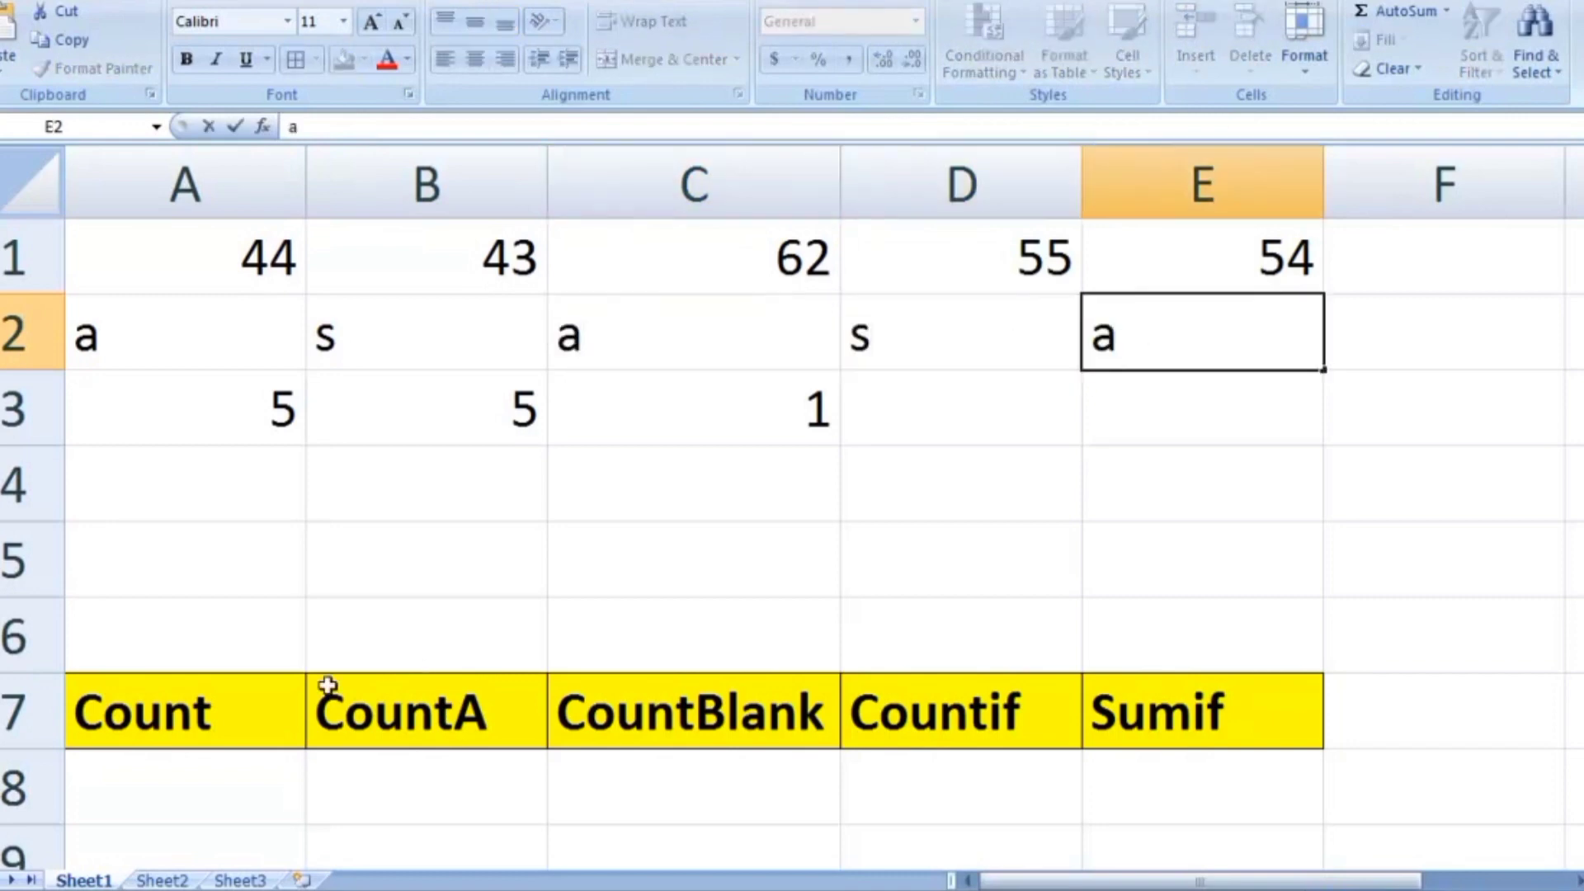
- Enter a COUNTIF formula in cell A5 over the range A1:E1 with the criterion ">50"
click(269, 530)
text(=countif)
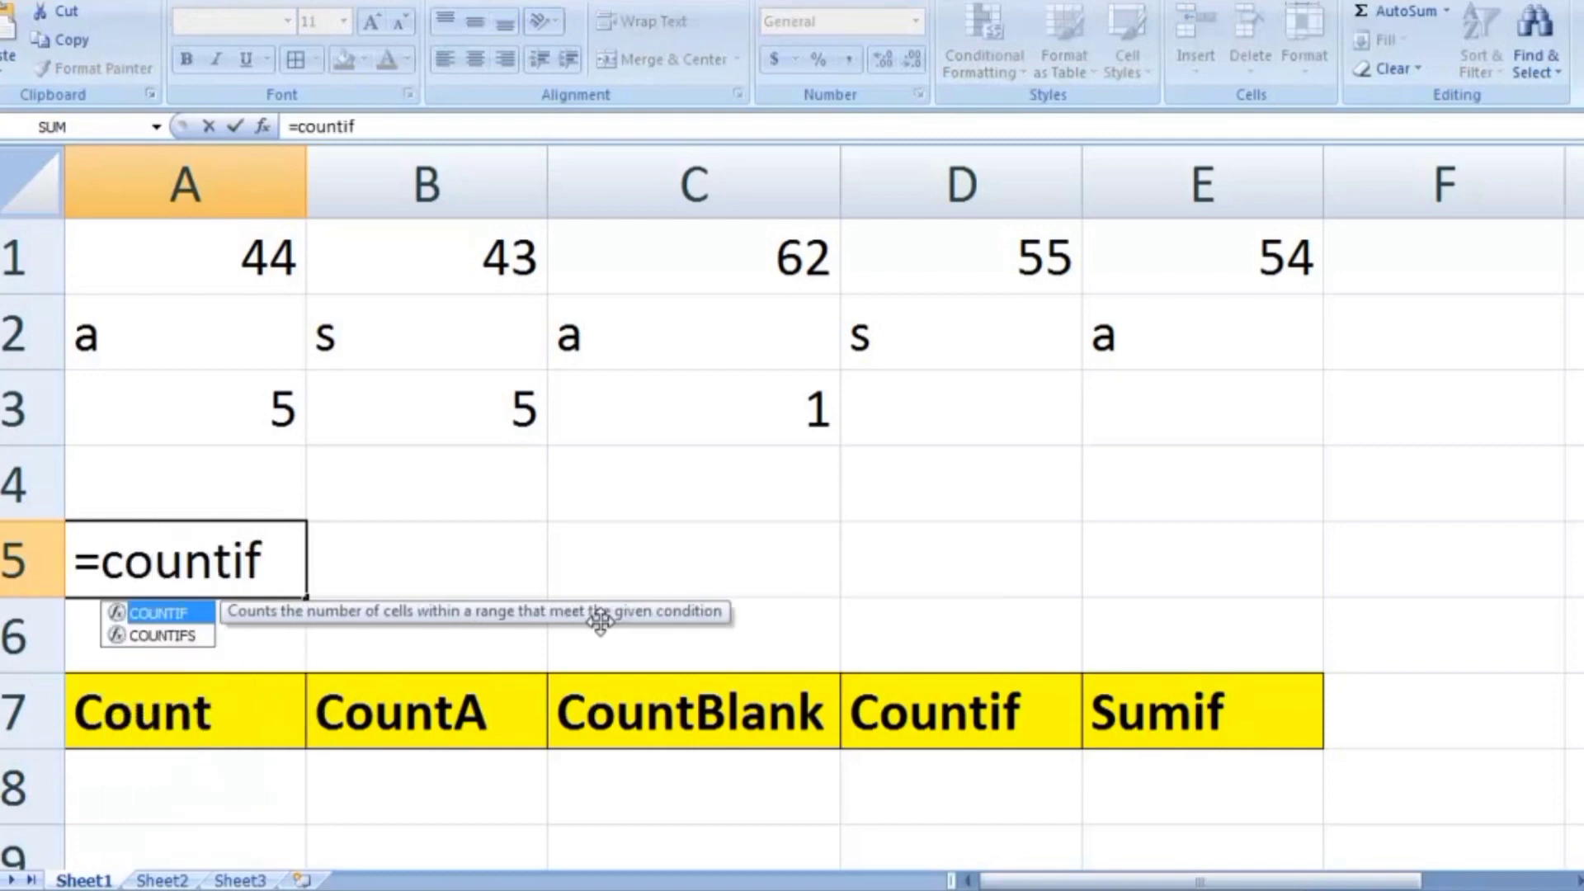
text(()
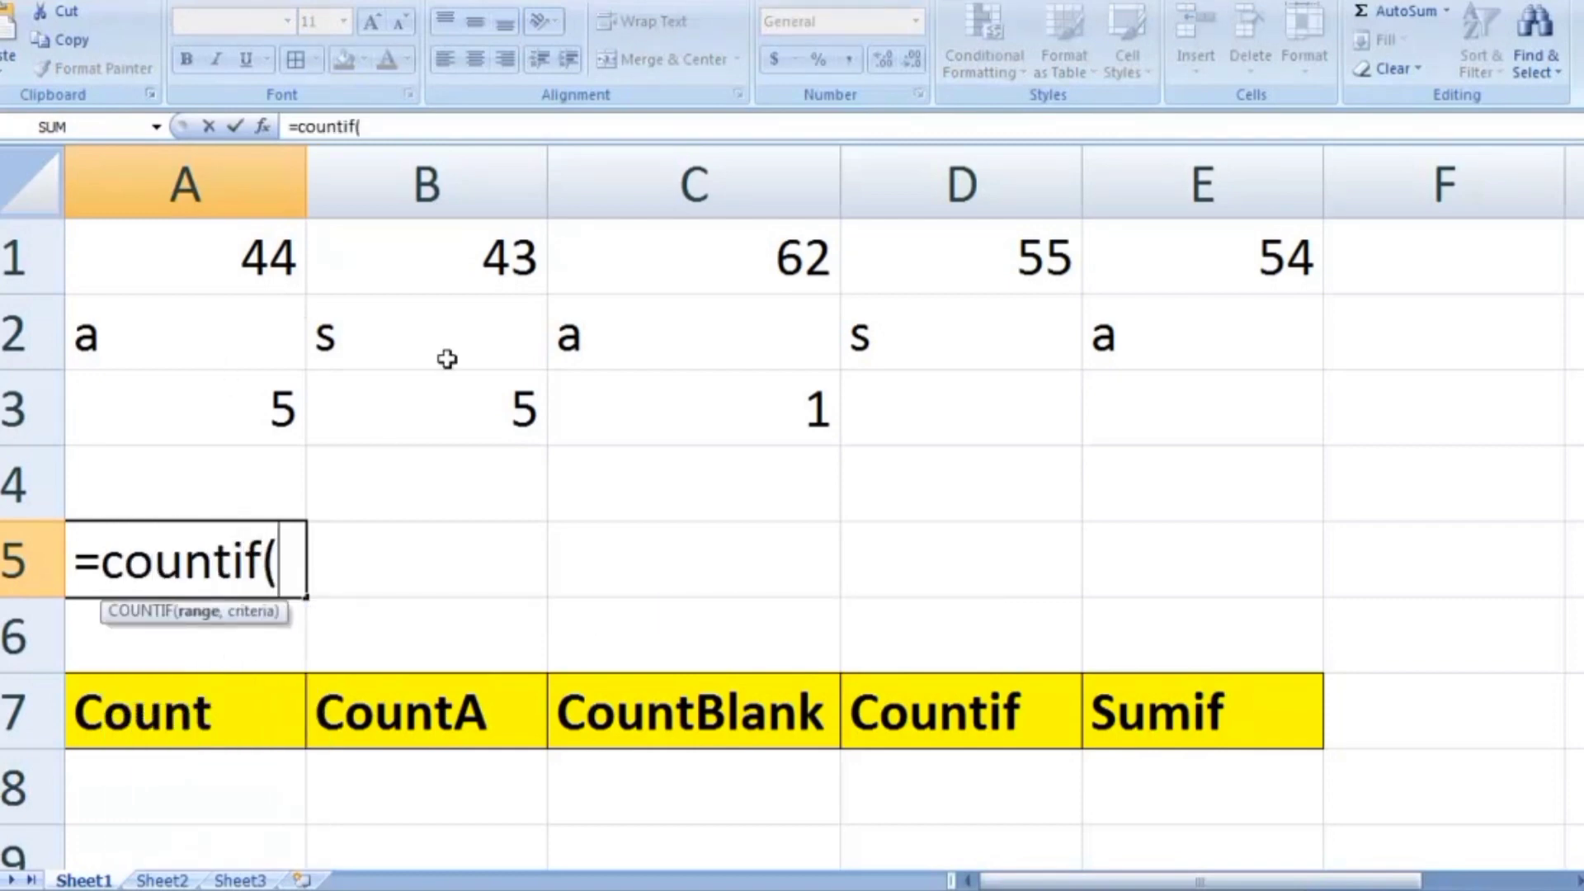
drag(233, 257, 1131, 240)
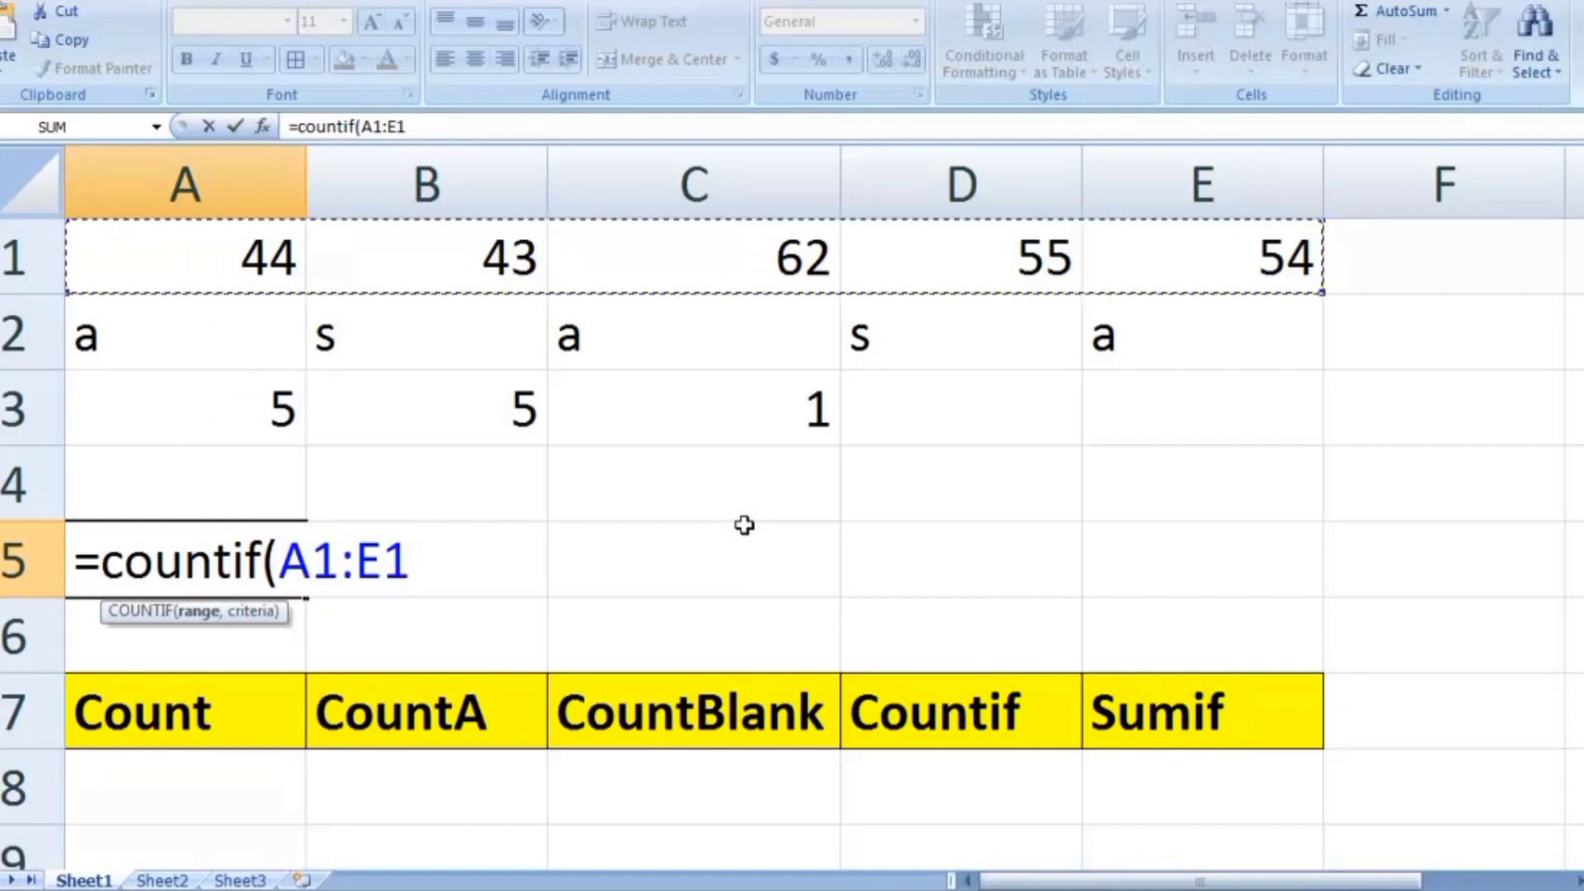
text(,)
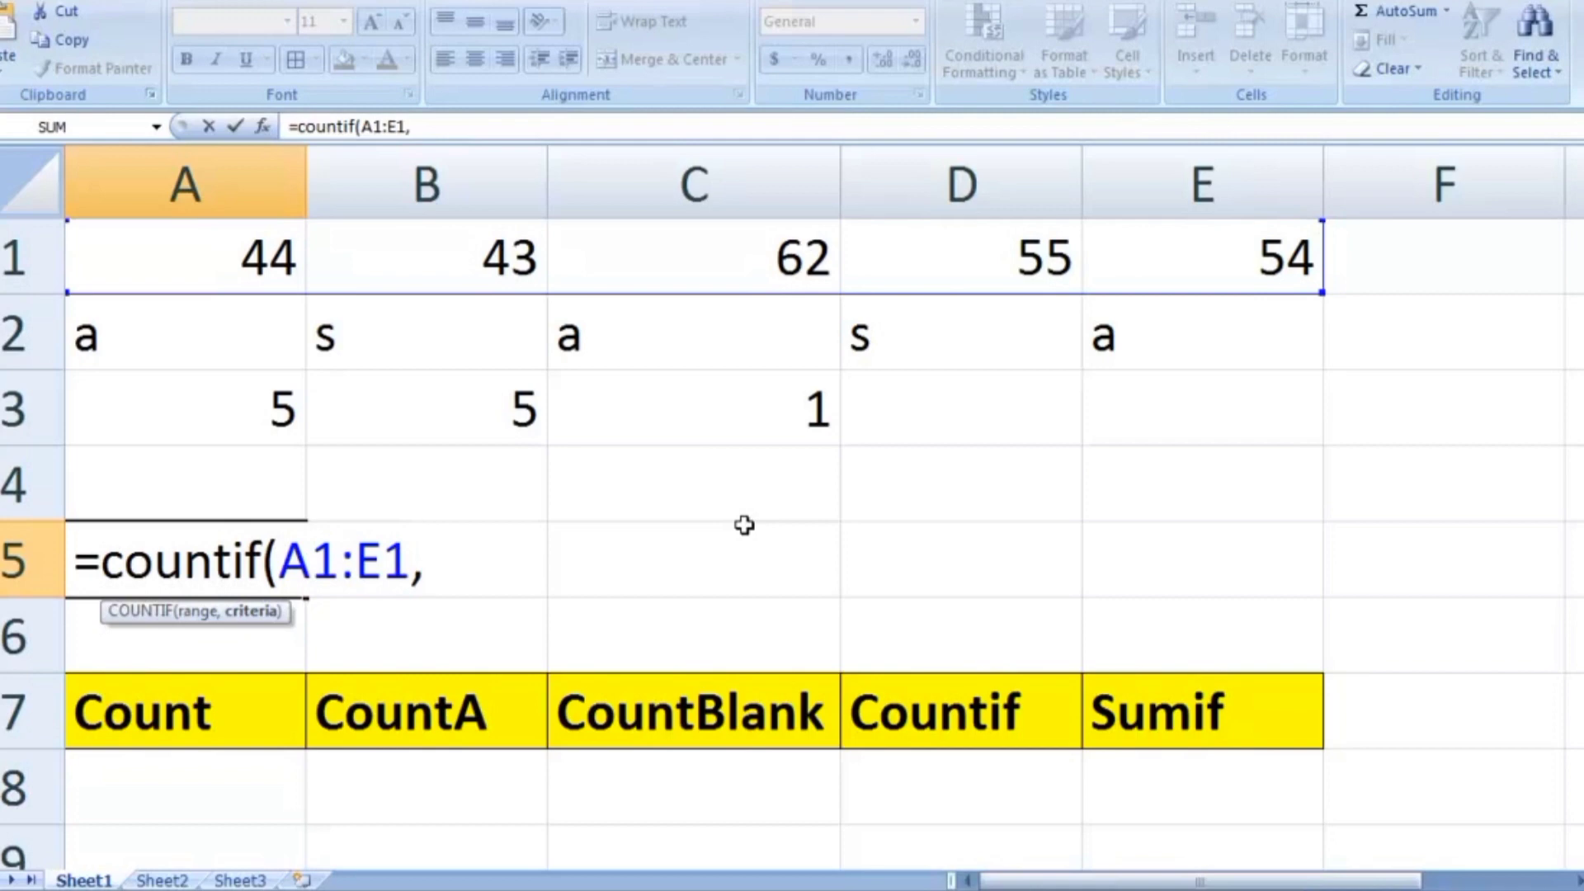
text(")
text(>)
key(BackSpace)
text(<)
key(BackSpace)
text(>50"))
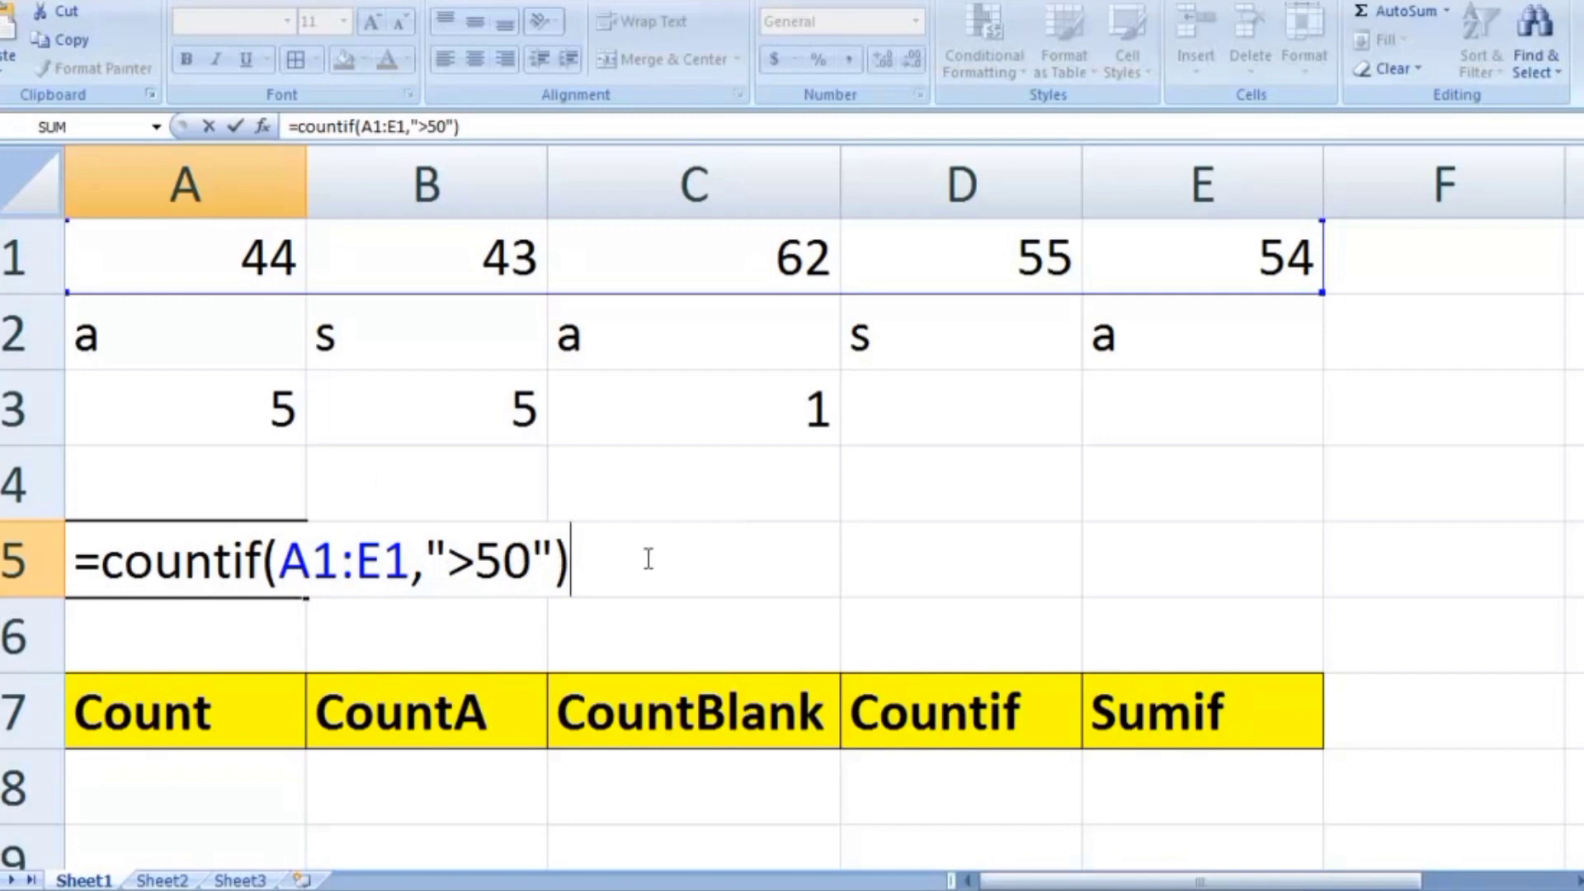
key(Return)
click(200, 551)
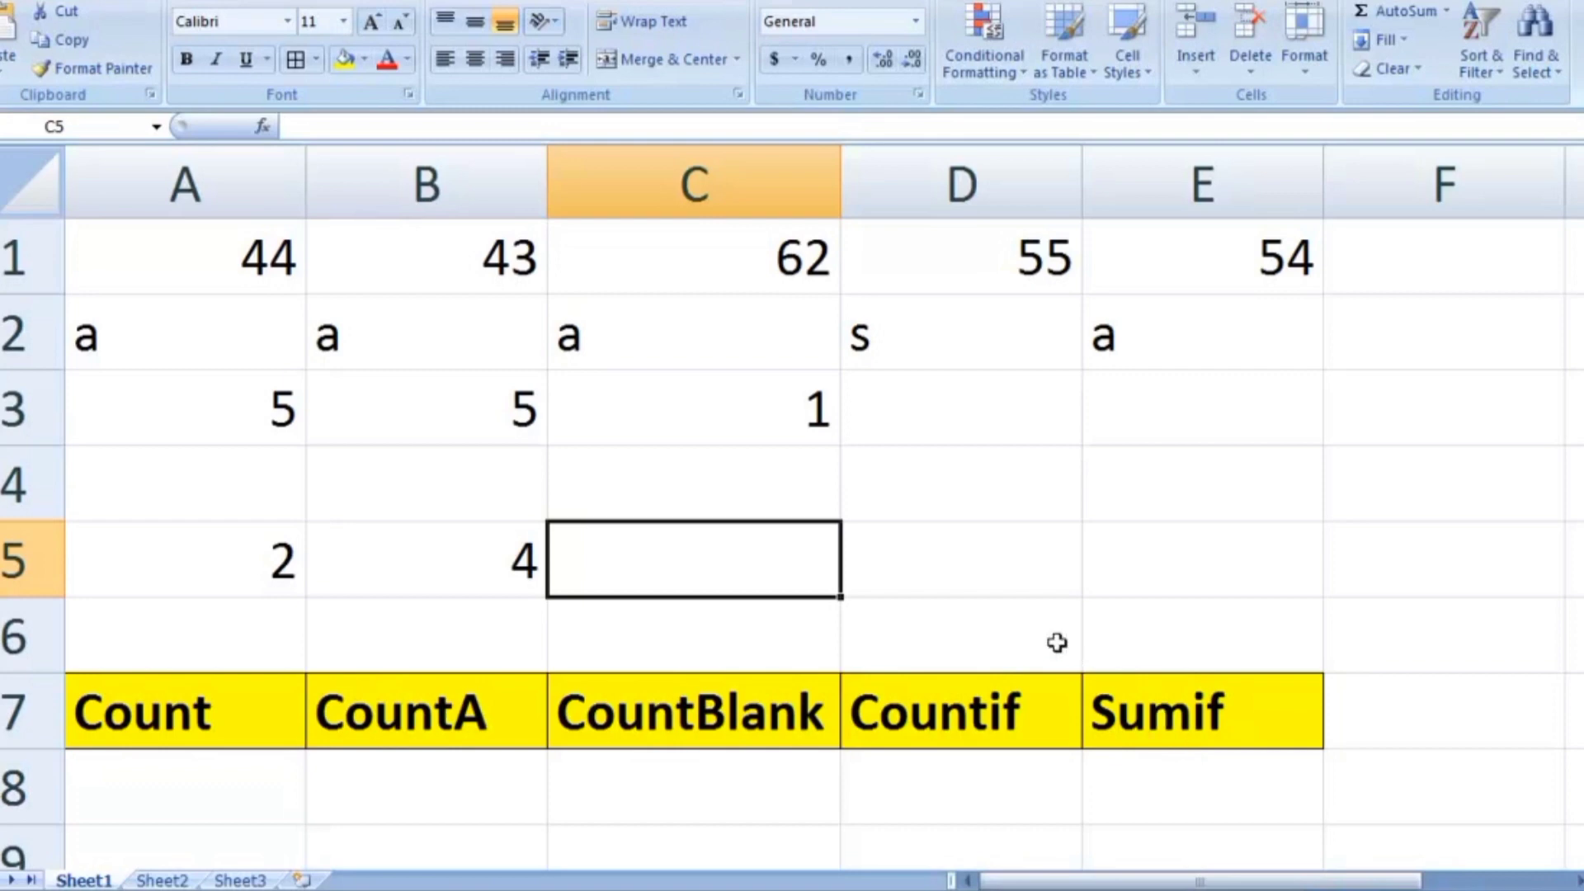
- Enter a SUM formula in cell C5 that adds the numbers in A1:E1
text(=sum)
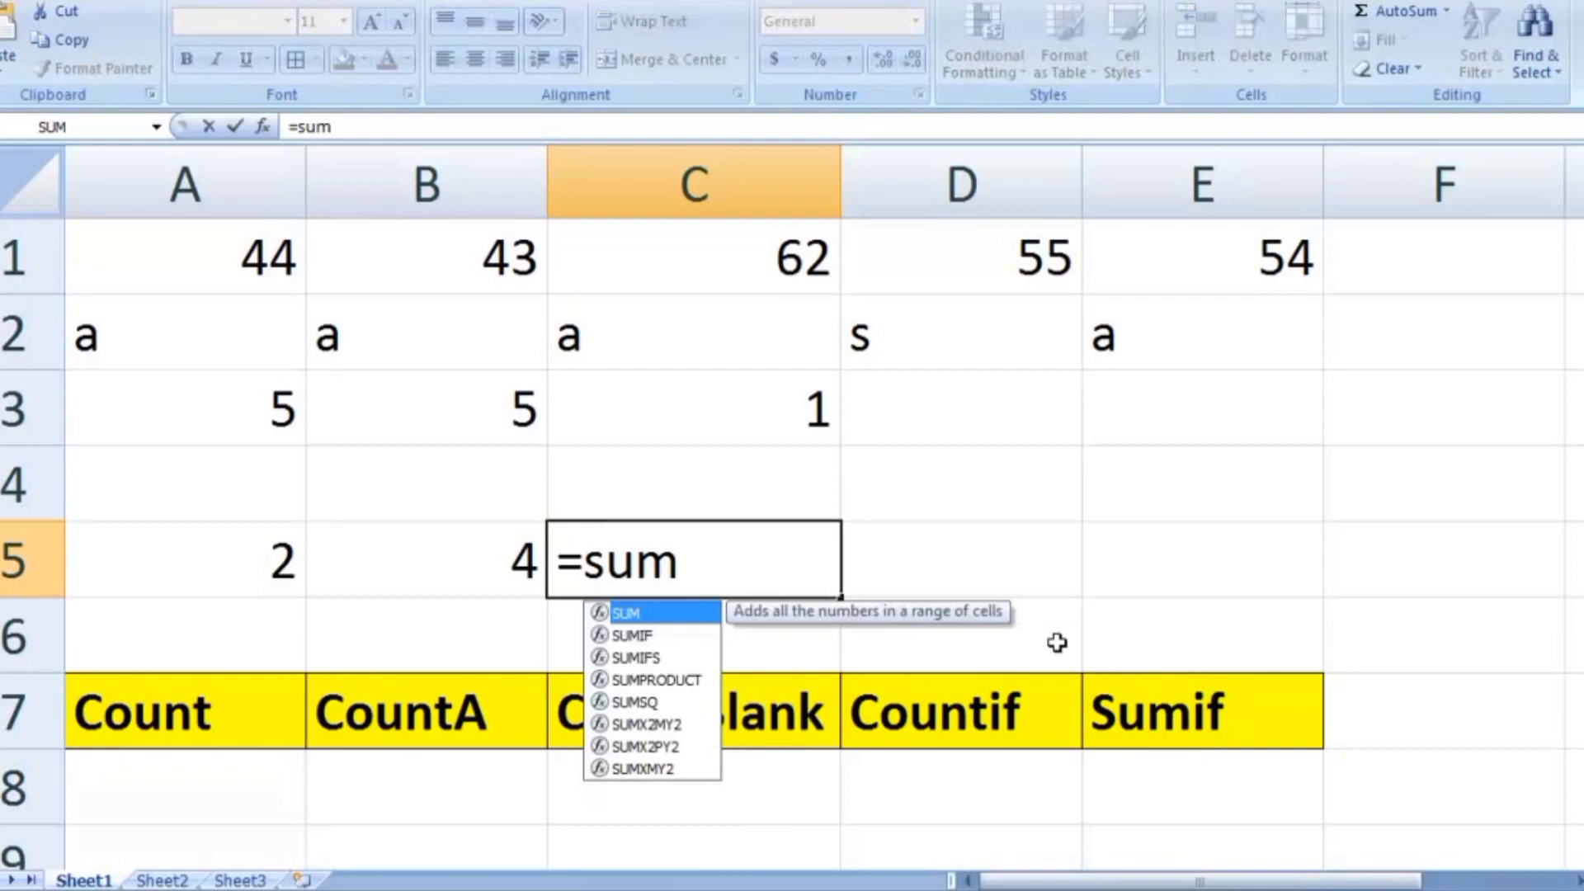
text(()
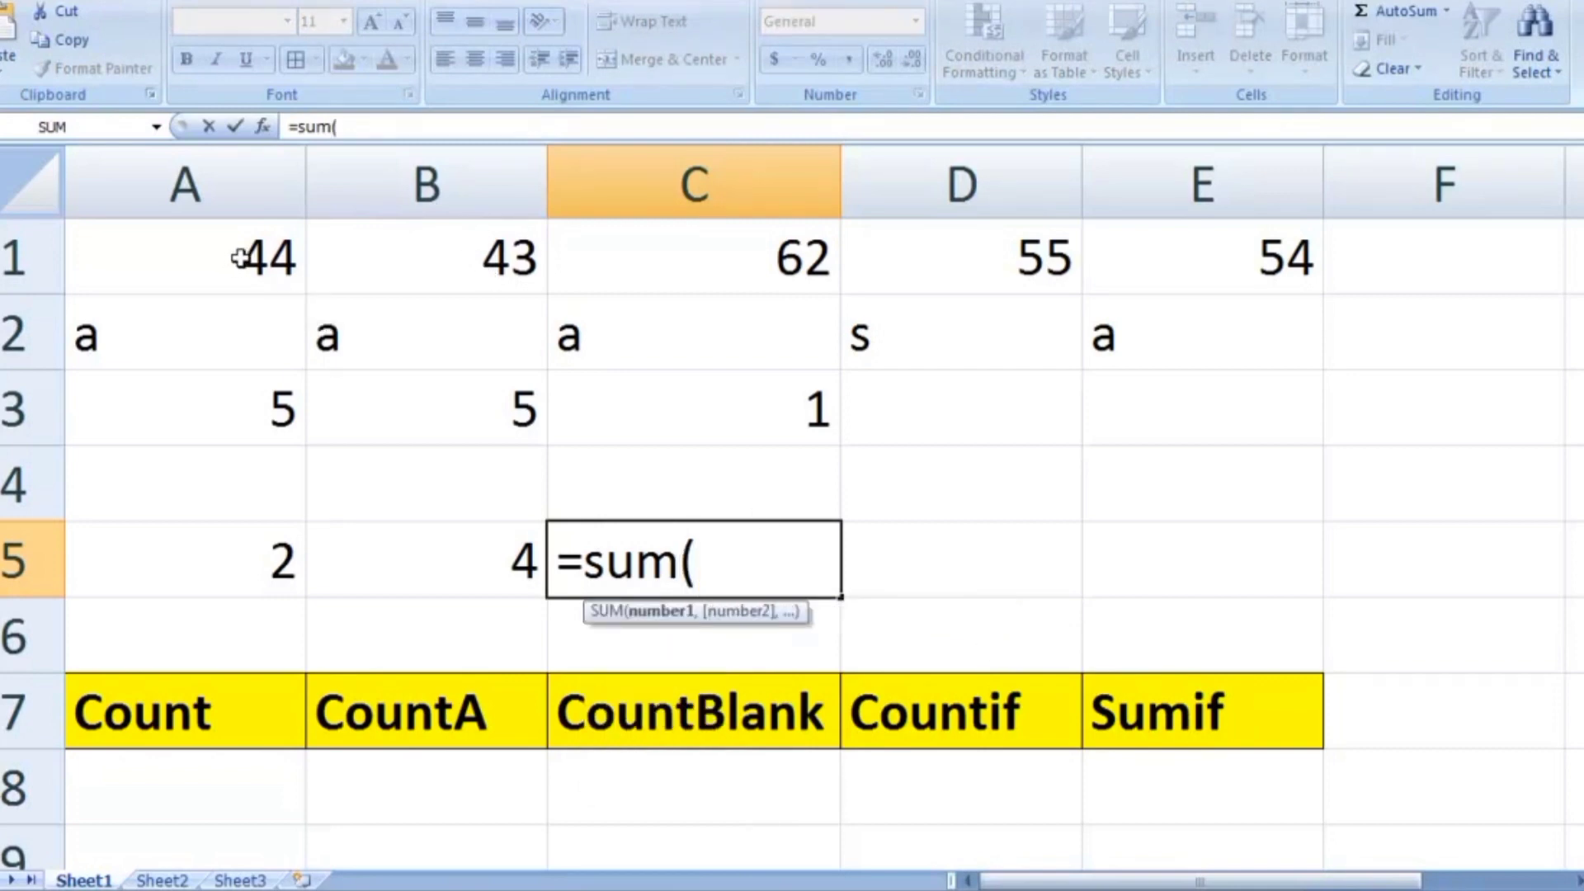
drag(239, 258, 1079, 262)
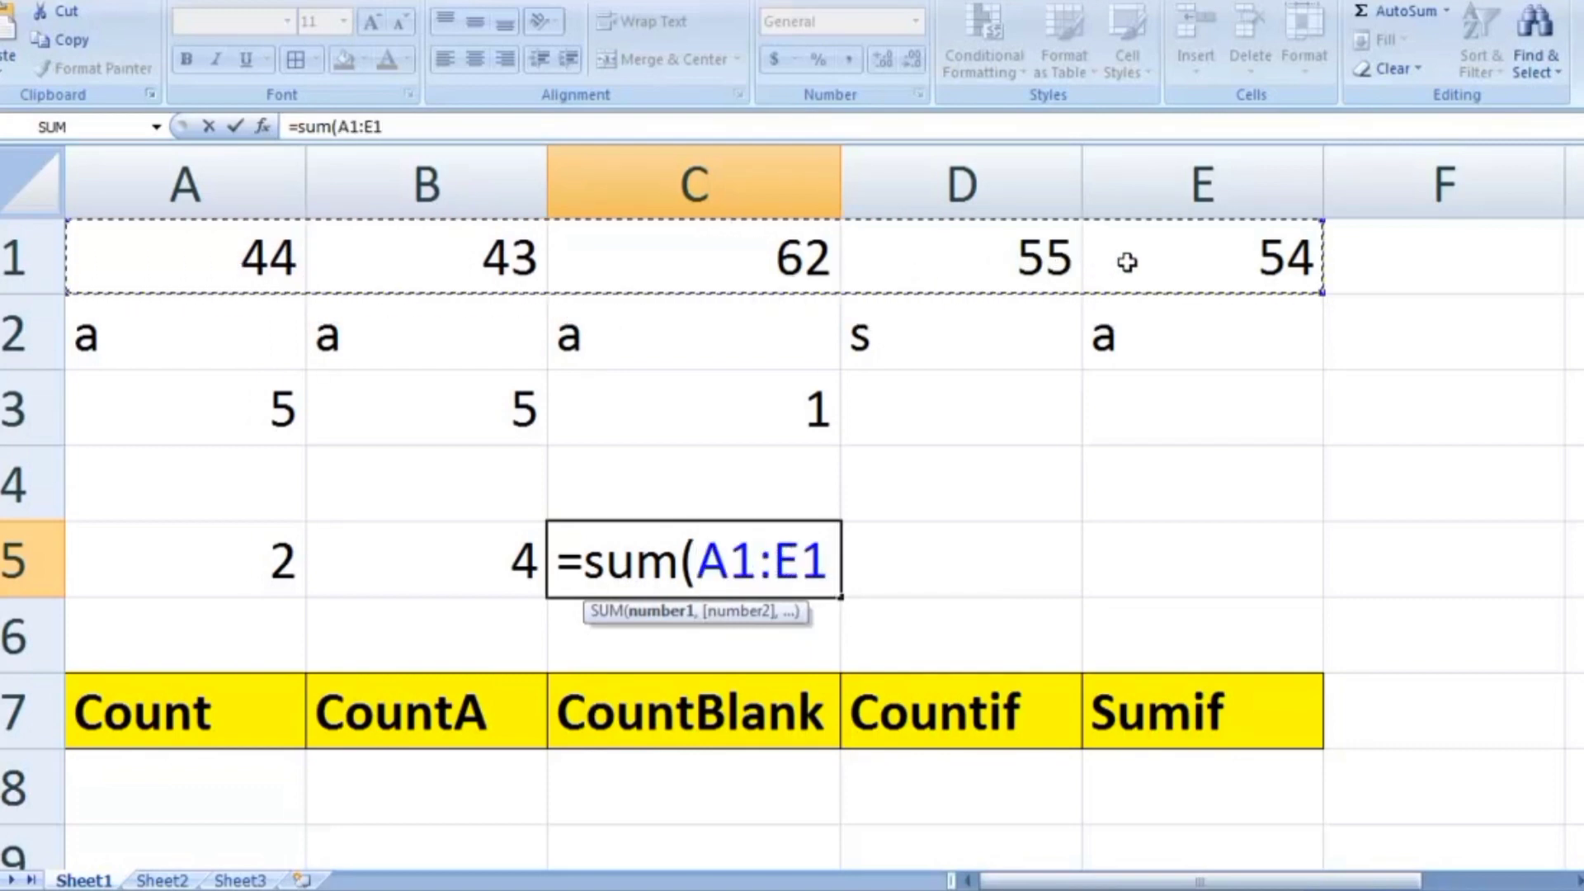
text())
key(Return)
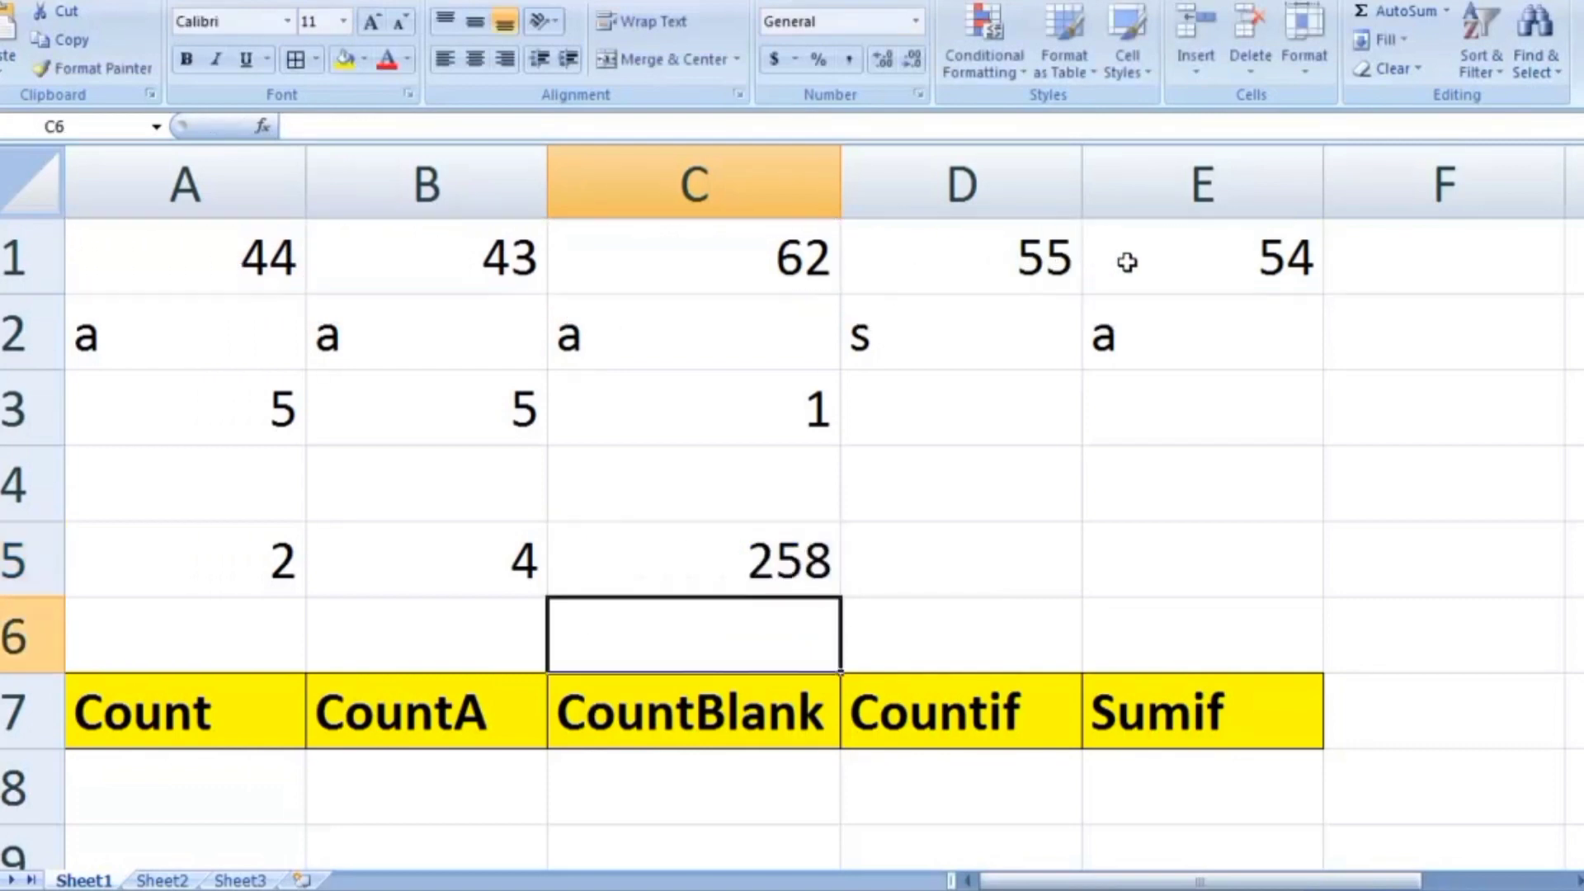
click(759, 556)
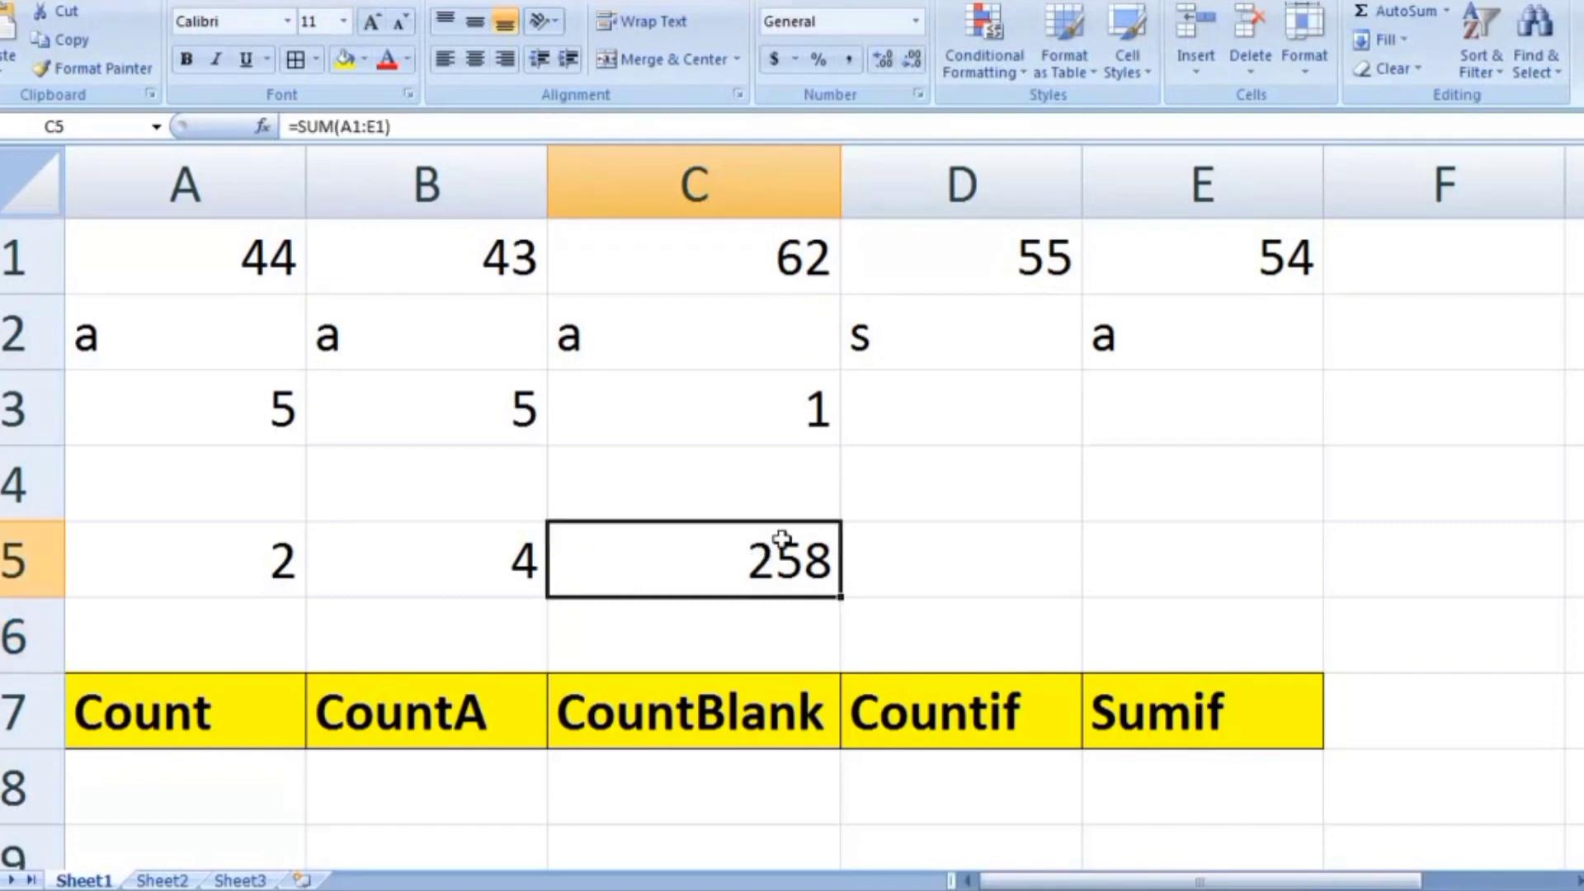
- Enter a SUMIF formula in cell D5 over the range A1:E1 with the criterion ">50"
click(943, 545)
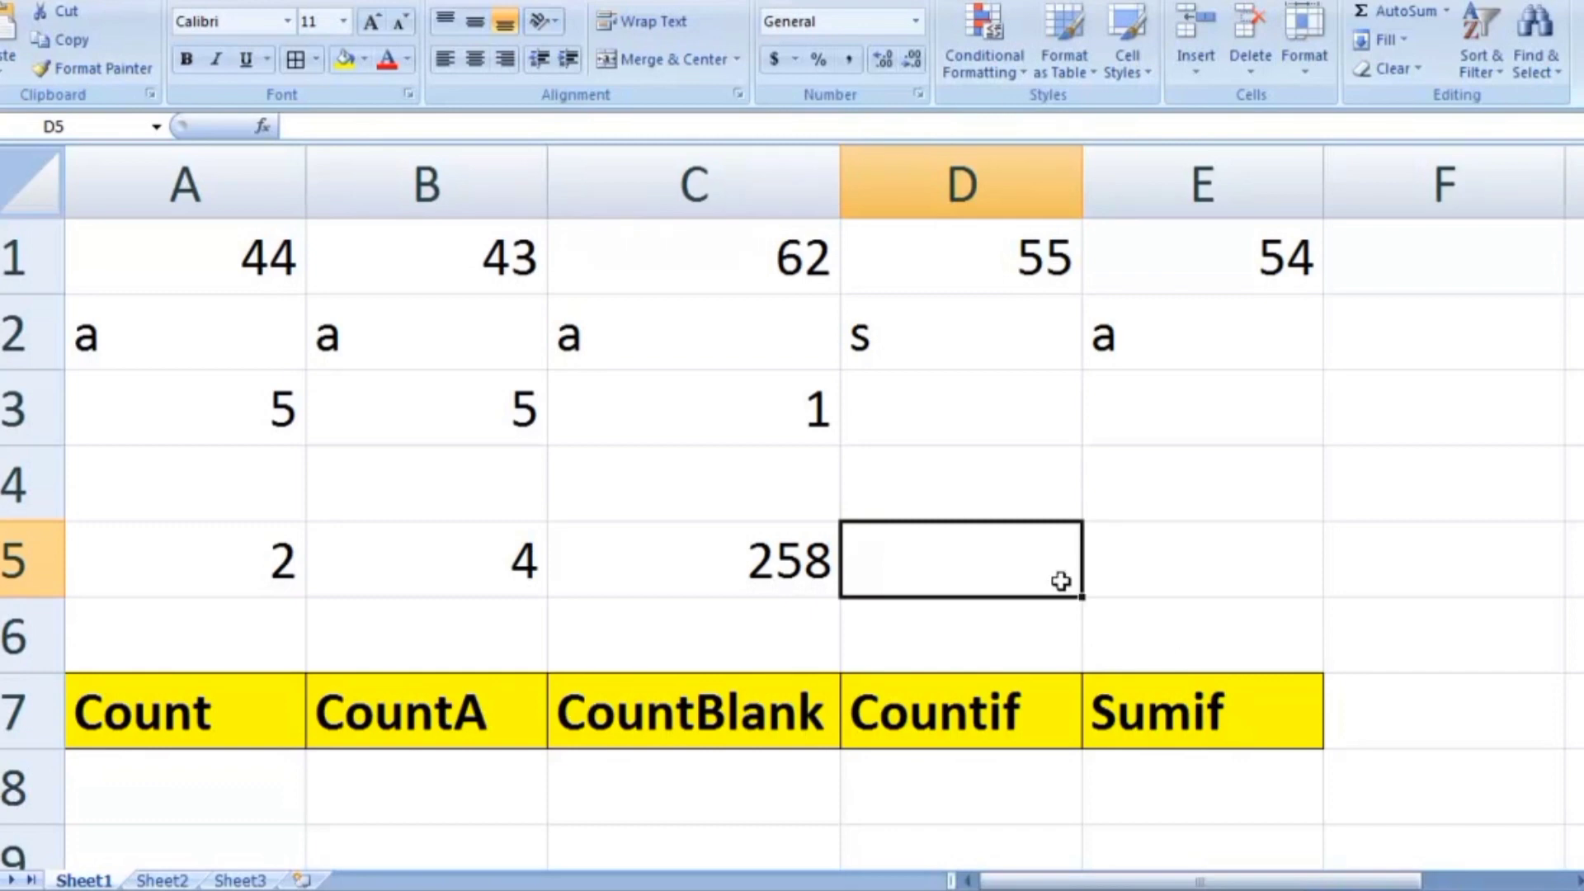
text(=)
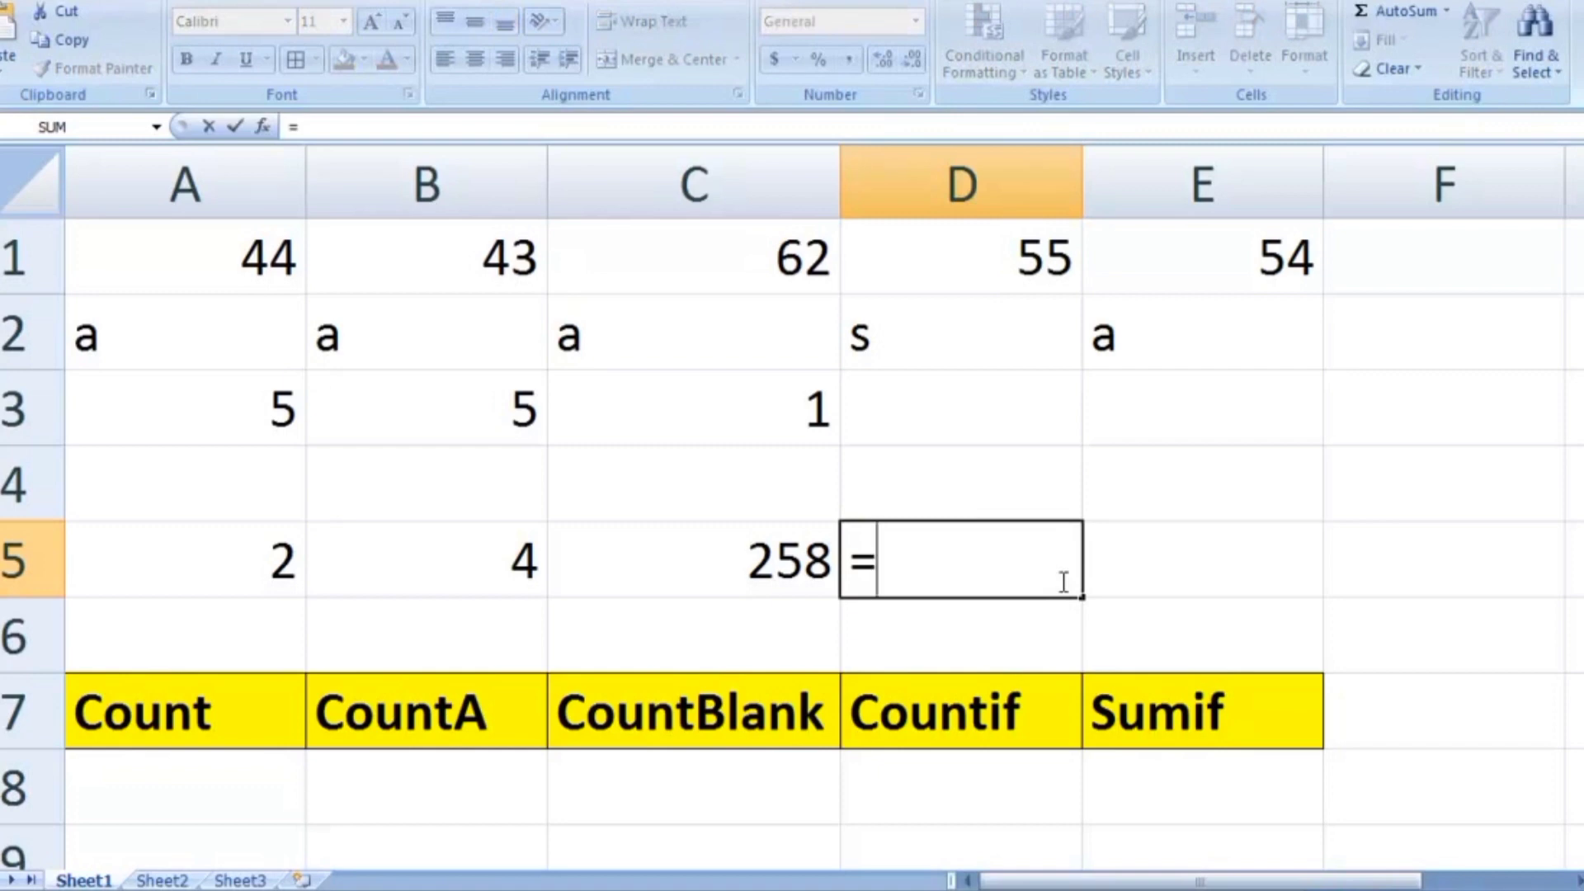
text(sumif()
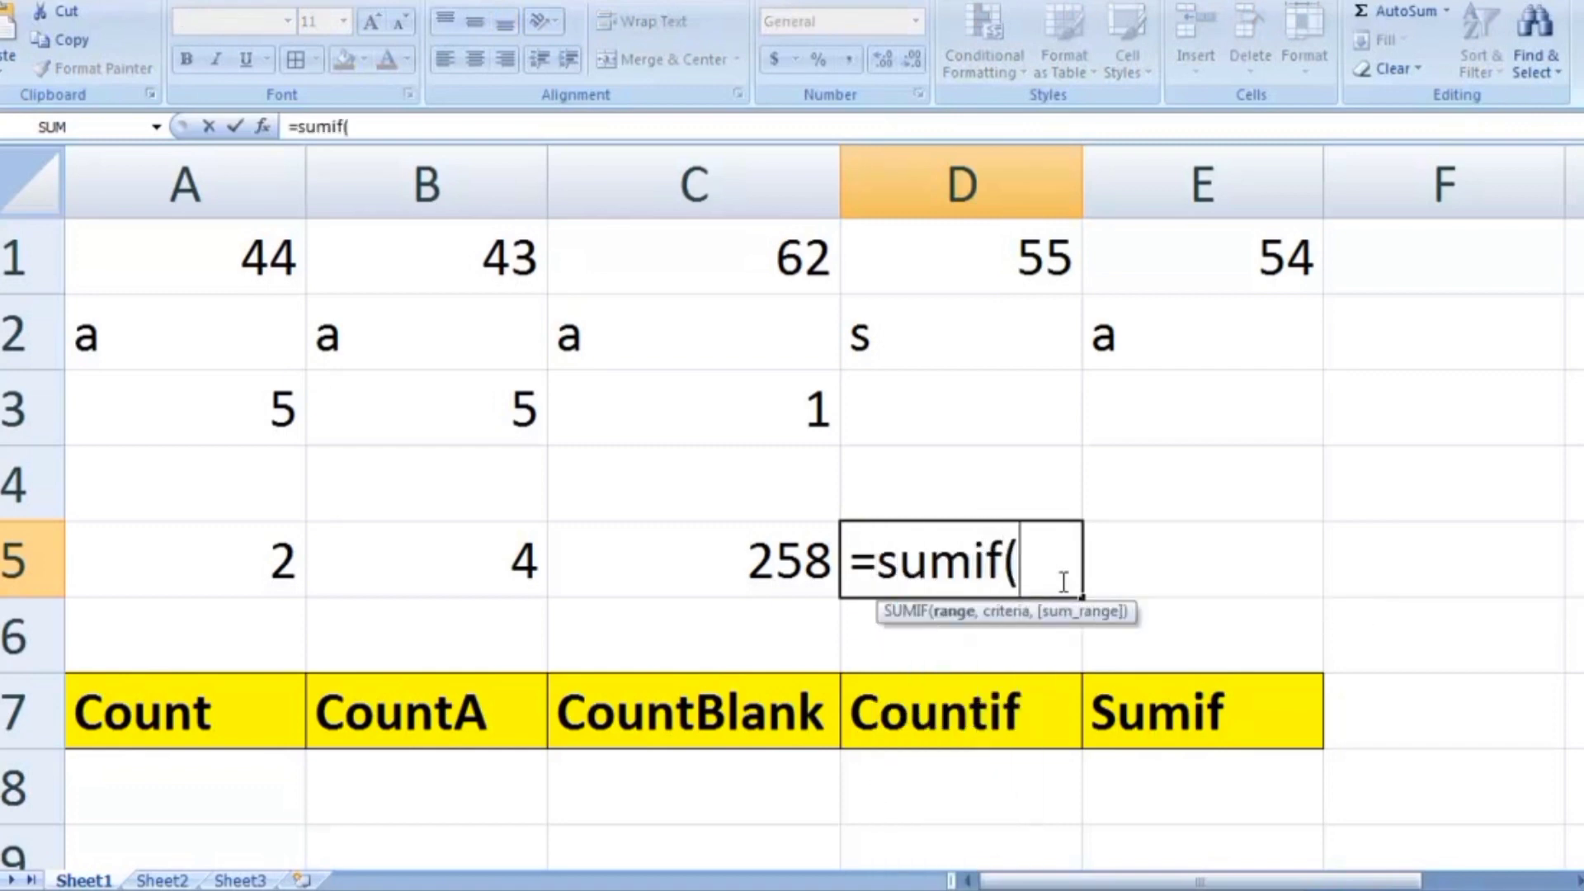
drag(227, 244, 1131, 240)
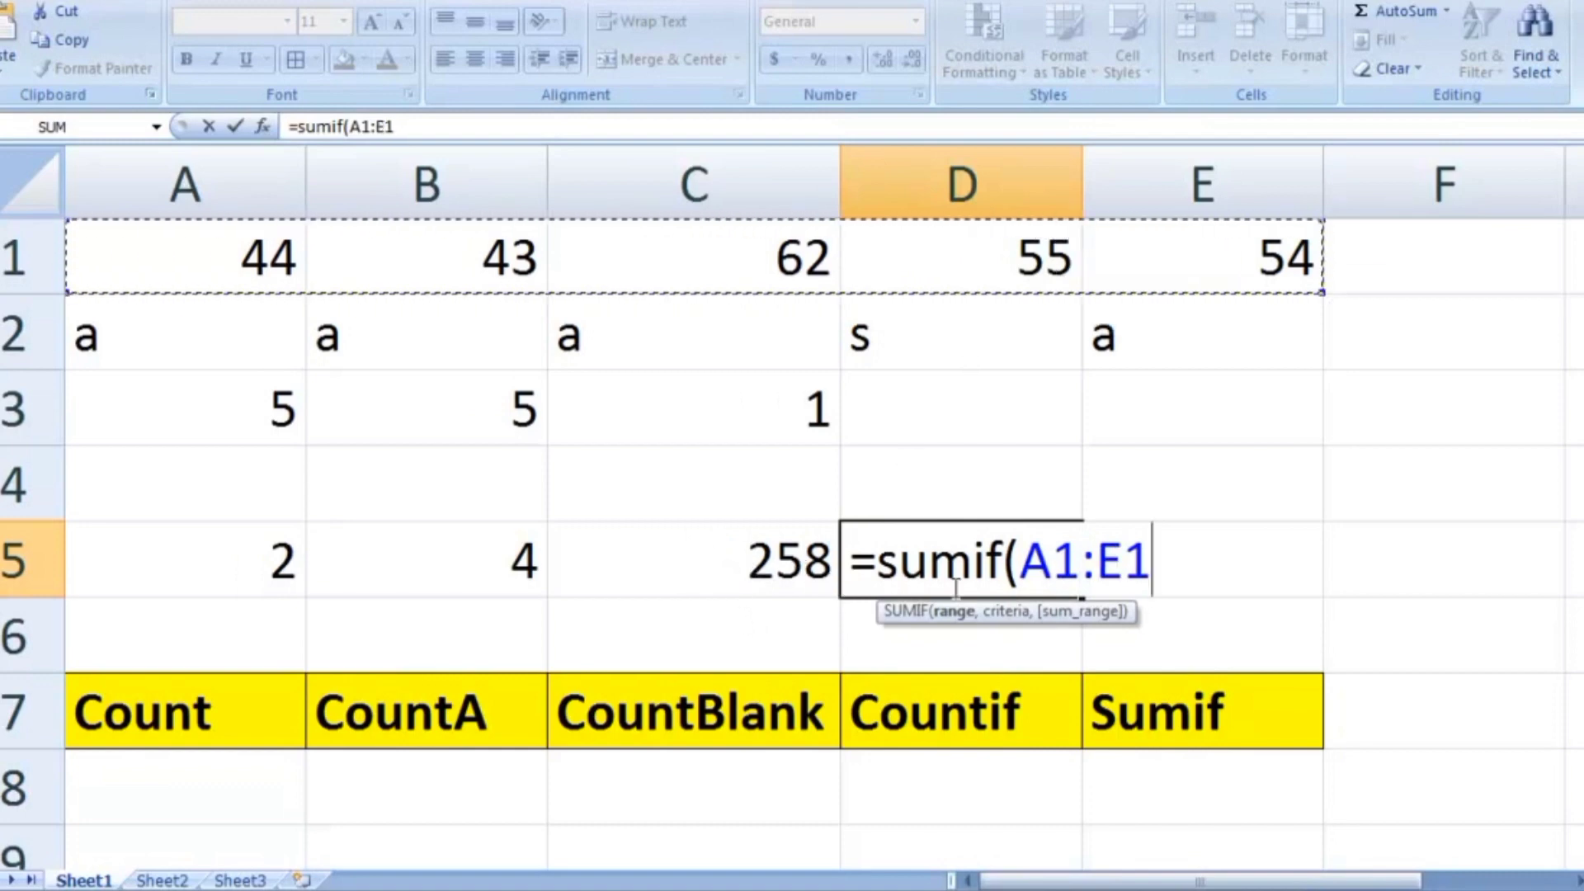
text(,")
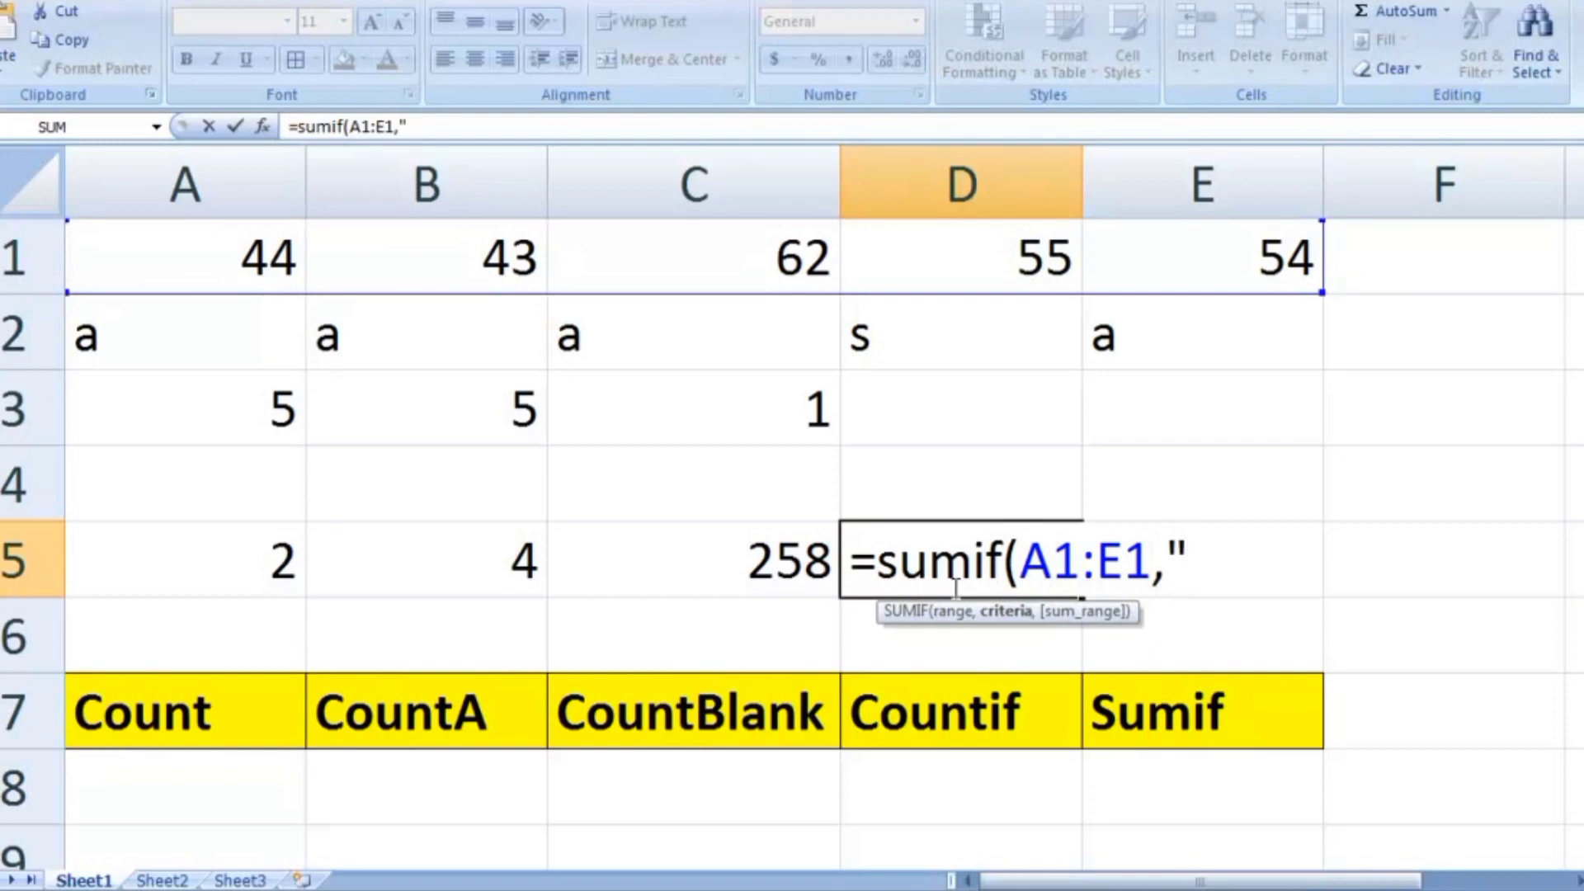
text(>50")
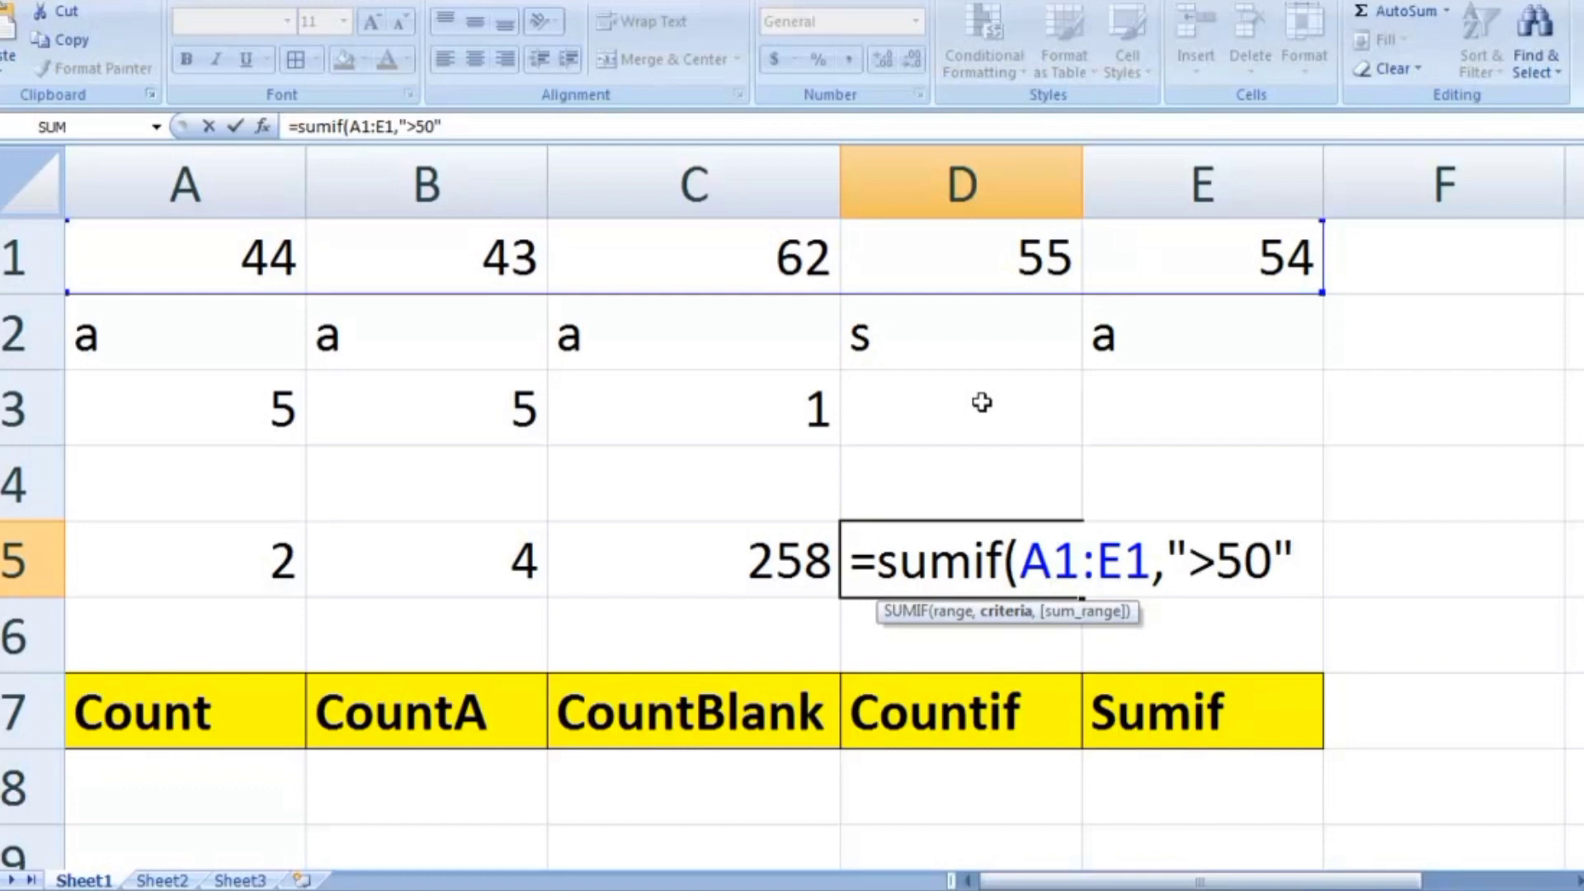
text())
key(Return)
click(1012, 539)
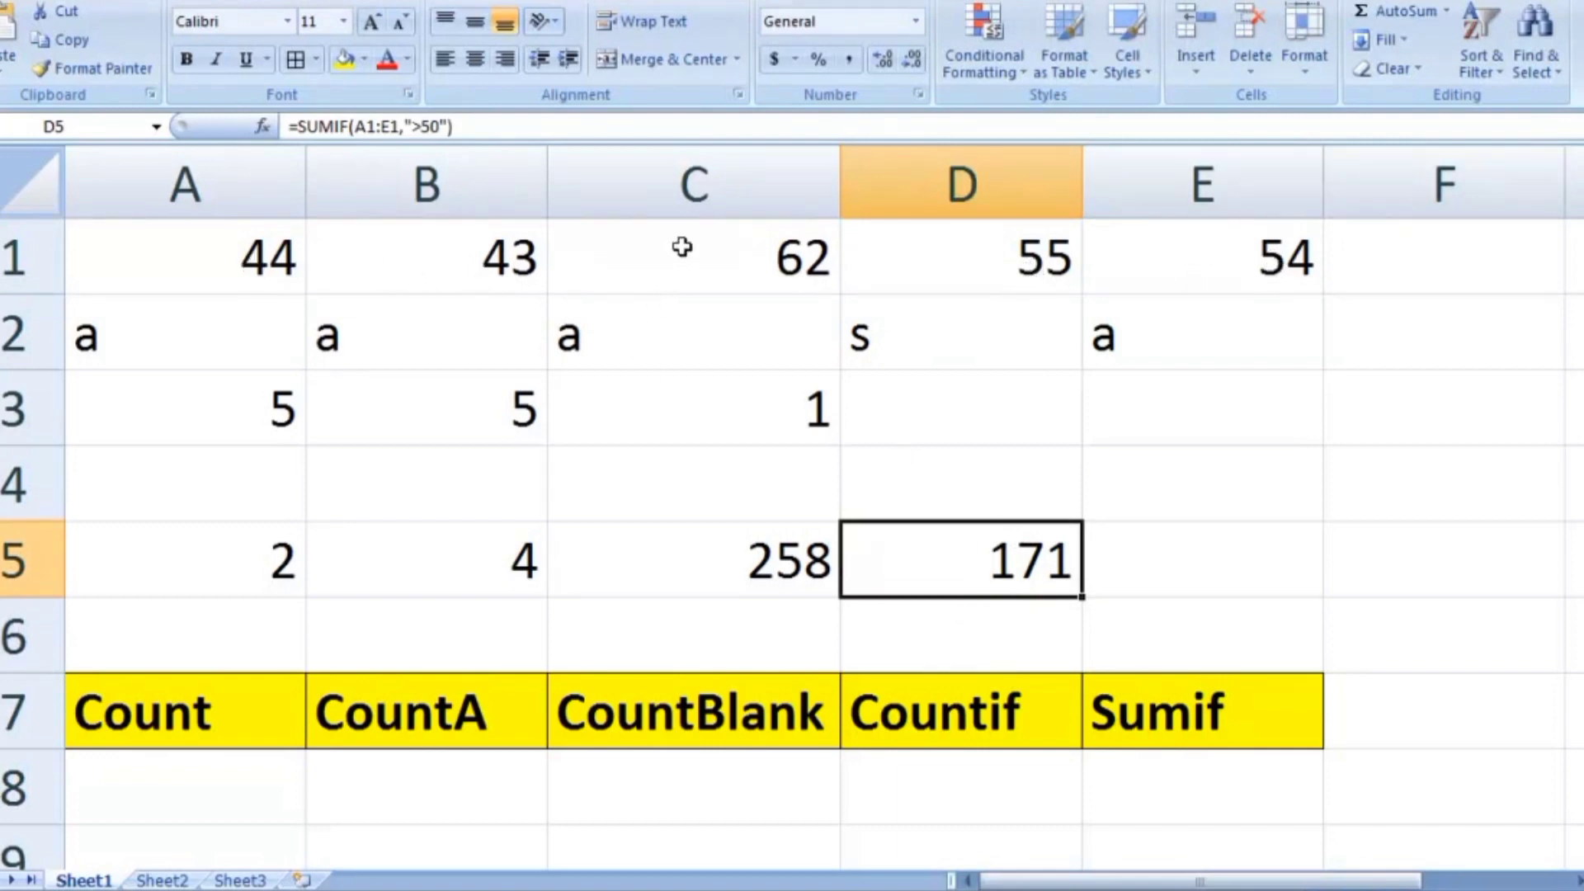
- Set C1 to 88 and B1 to 33, checking the SUMIF cell D5 after each change
click(695, 270)
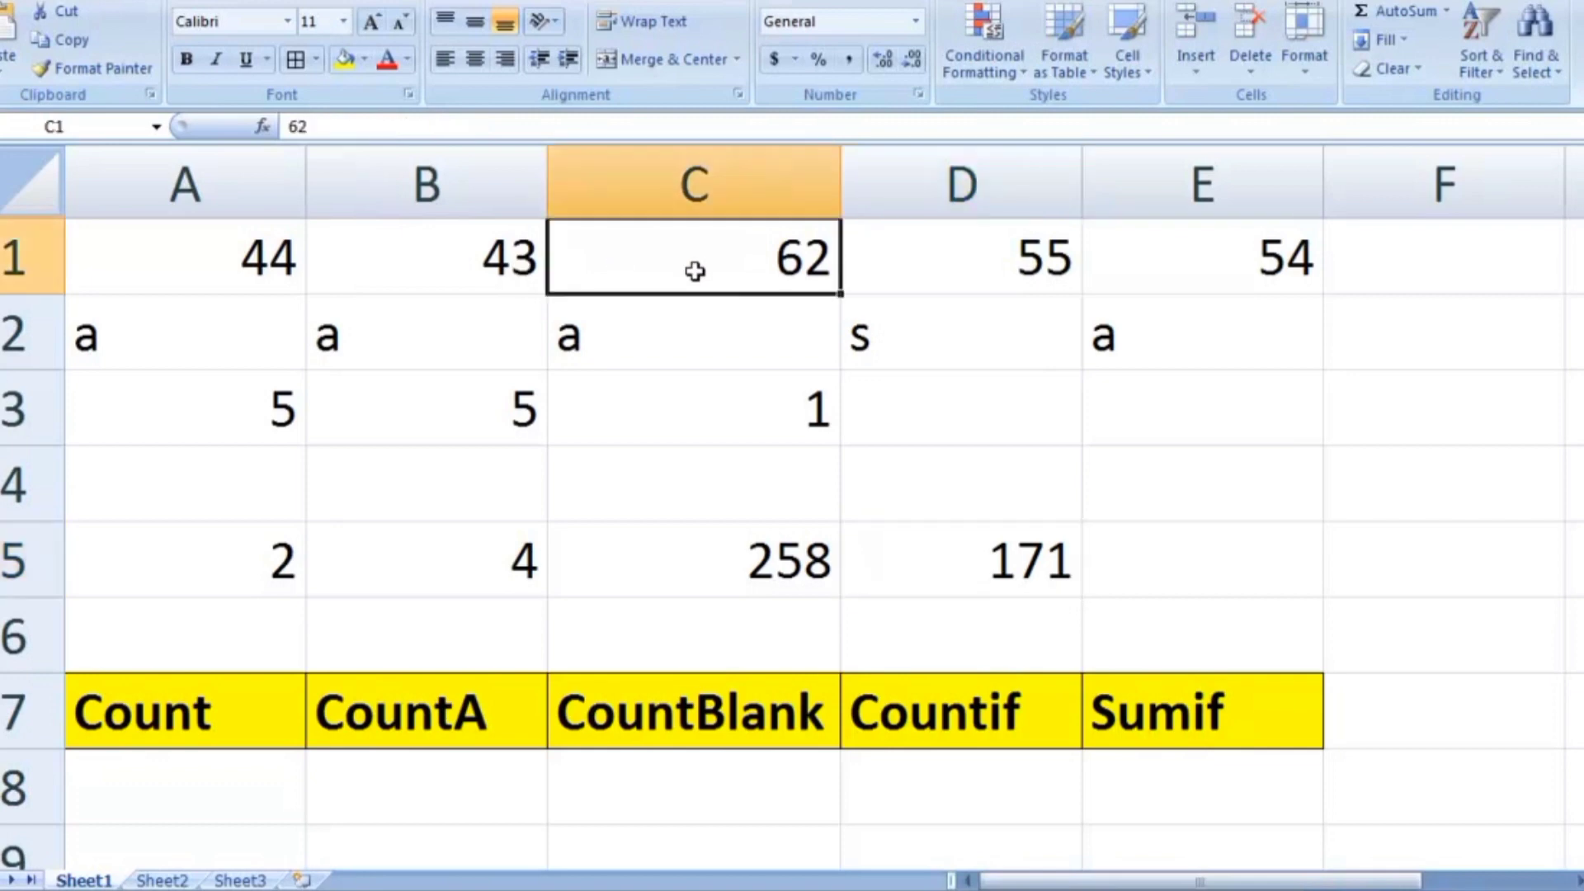
text(88)
click(1022, 556)
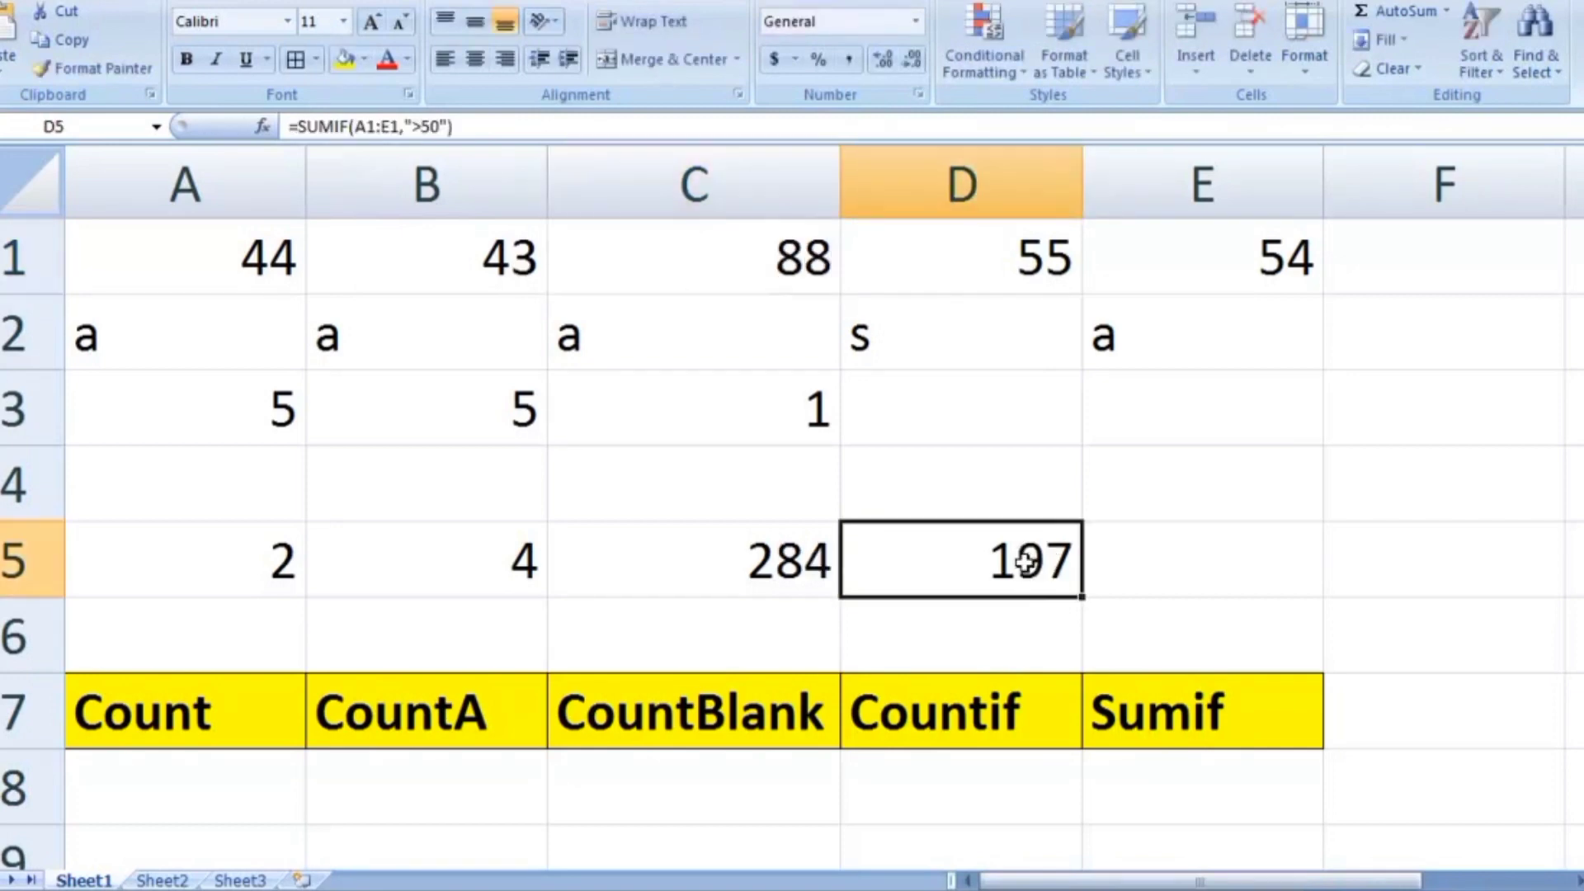
click(495, 264)
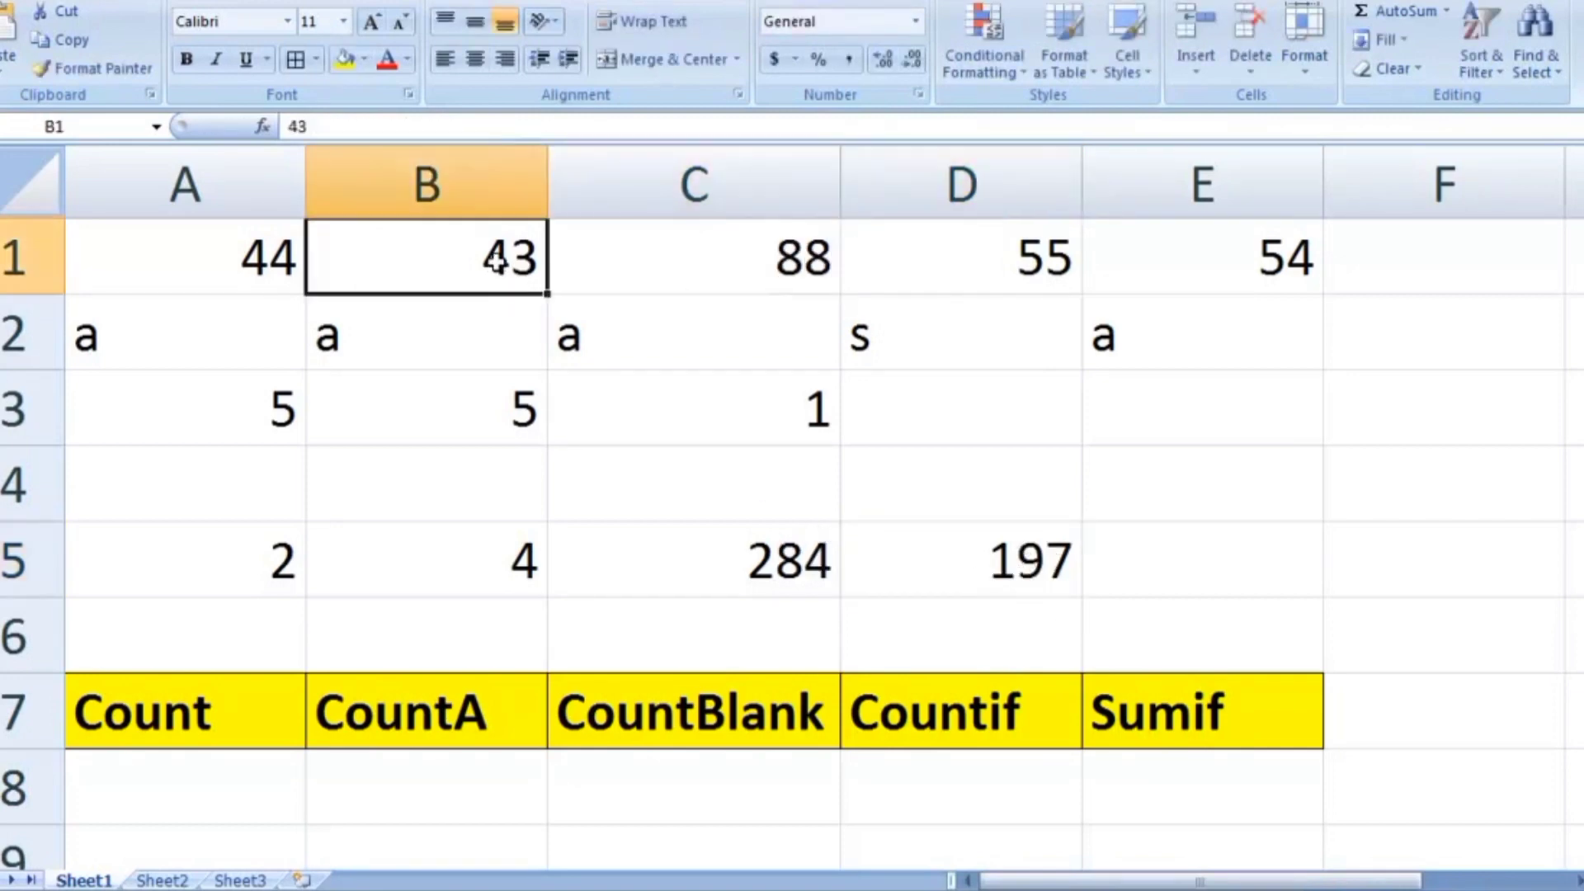
text(33)
click(1021, 566)
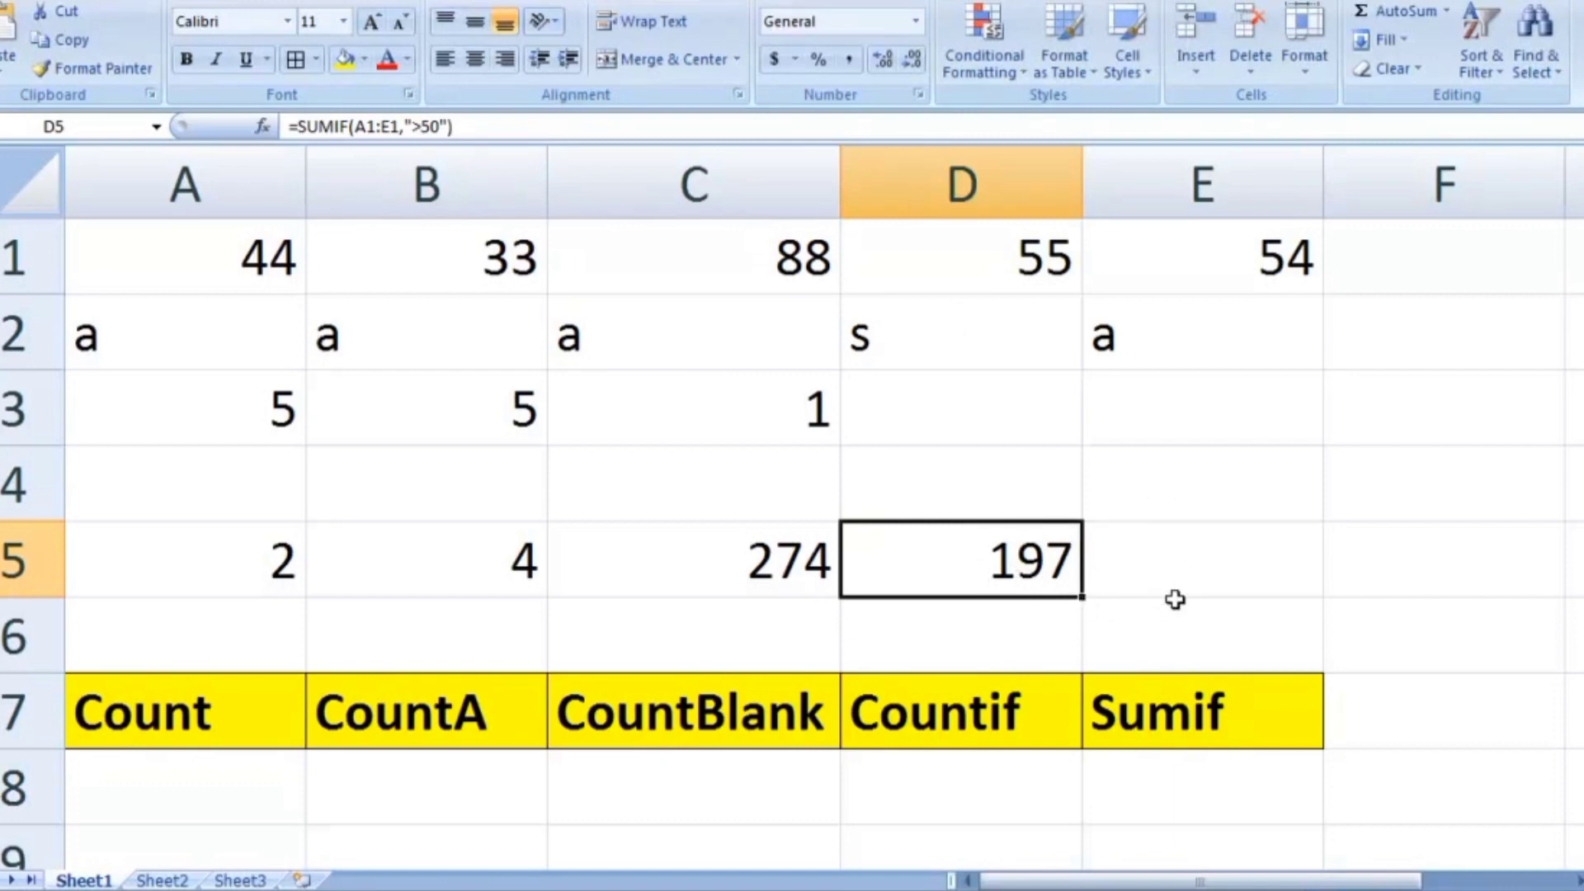
- Change the criterion of the SUMIF formula in cell D5 to "<50" and check the cell
double_click(1059, 561)
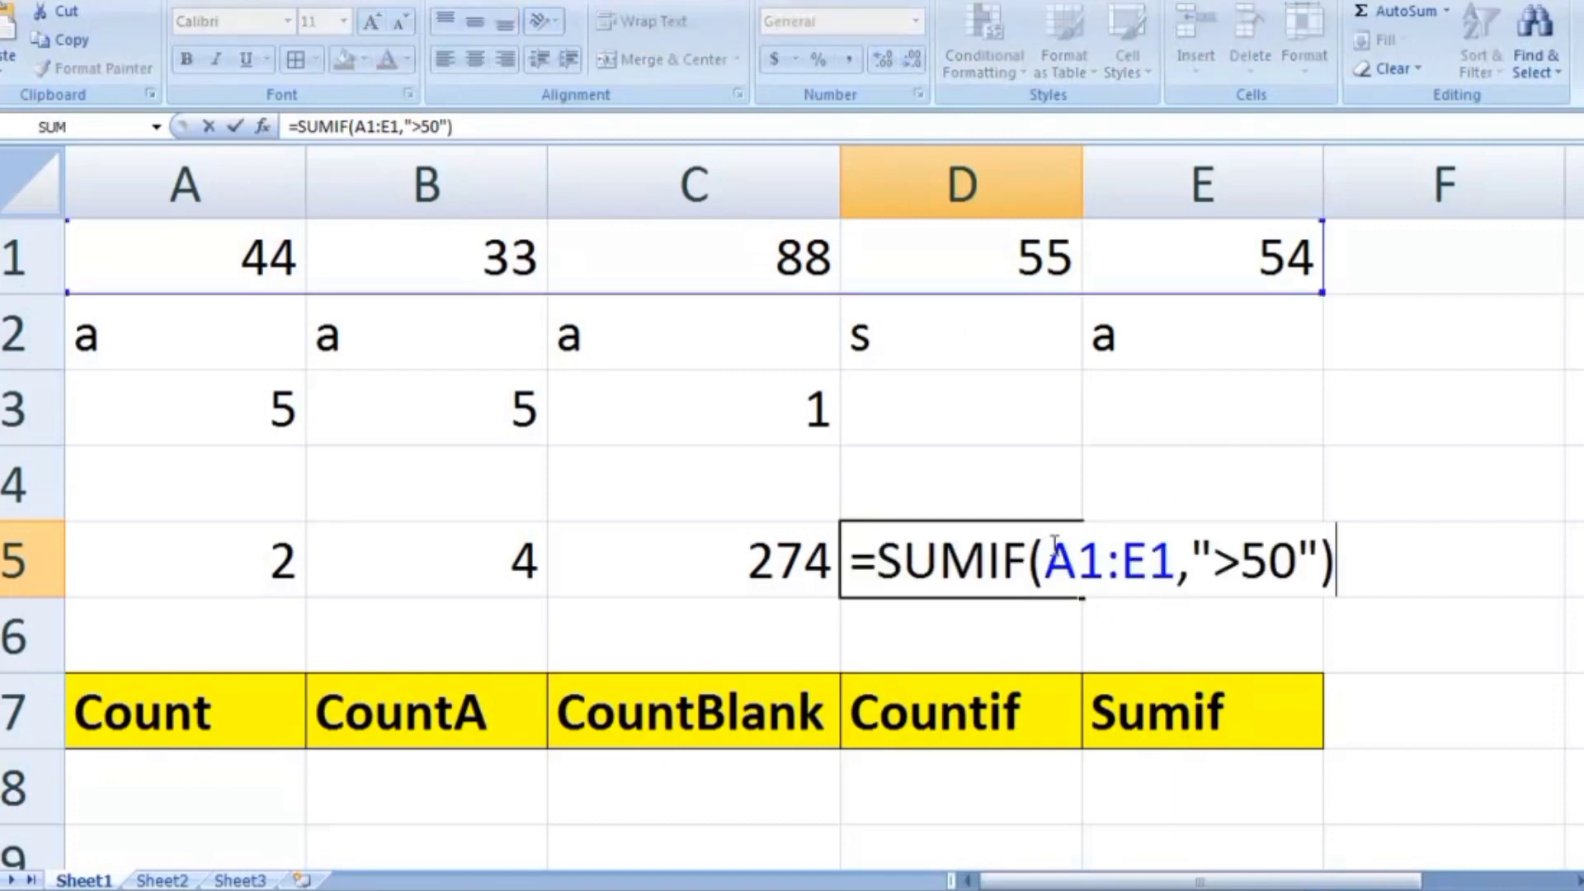
click(1250, 563)
key(BackSpace)
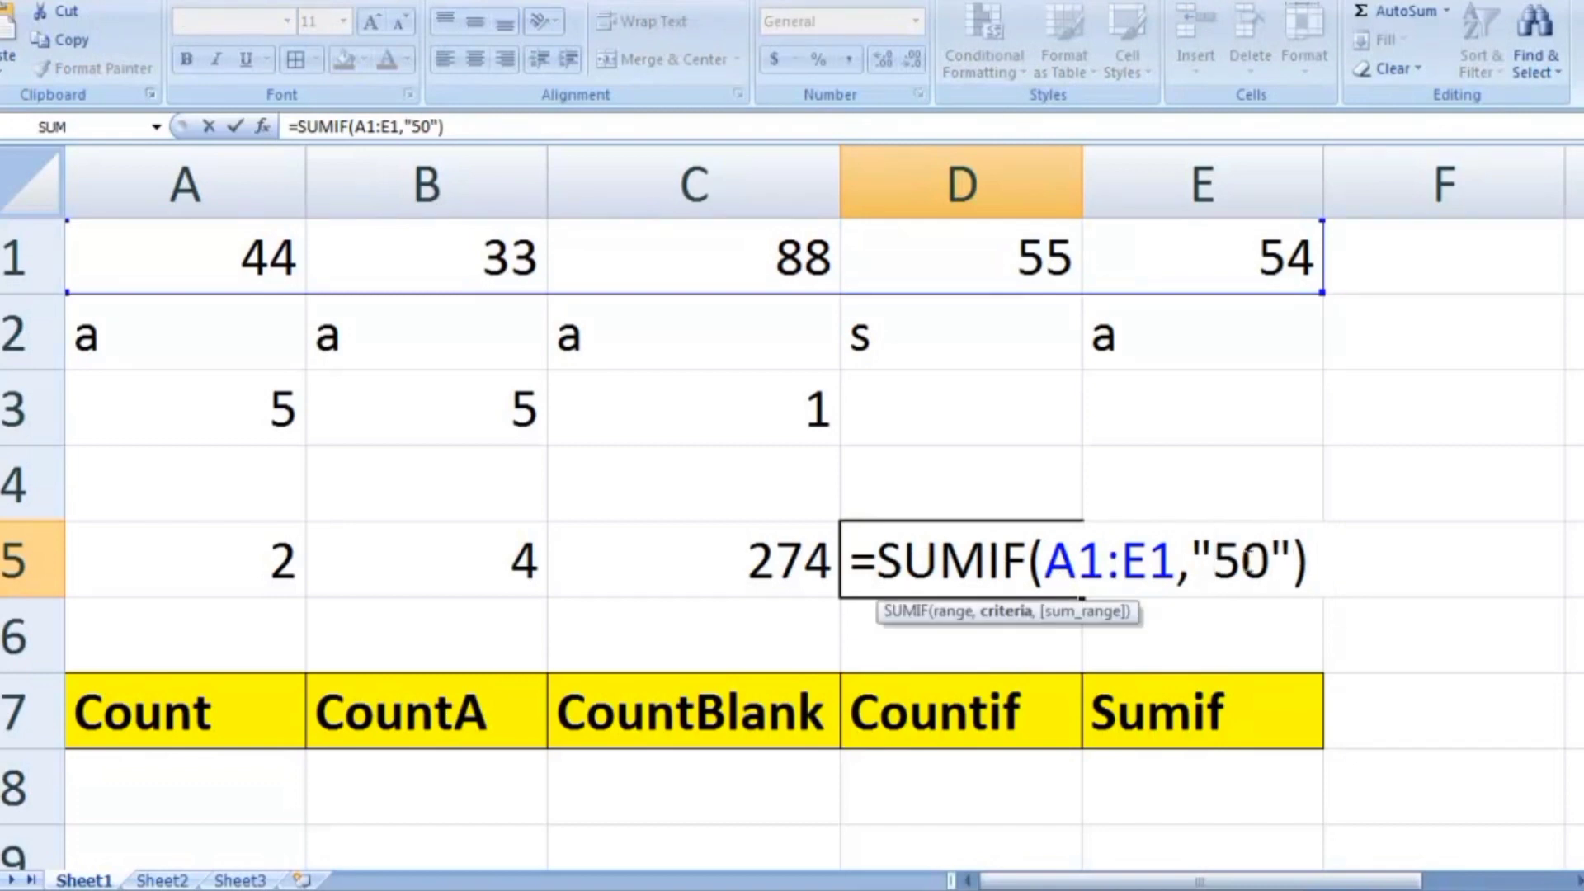
text(<)
key(Return)
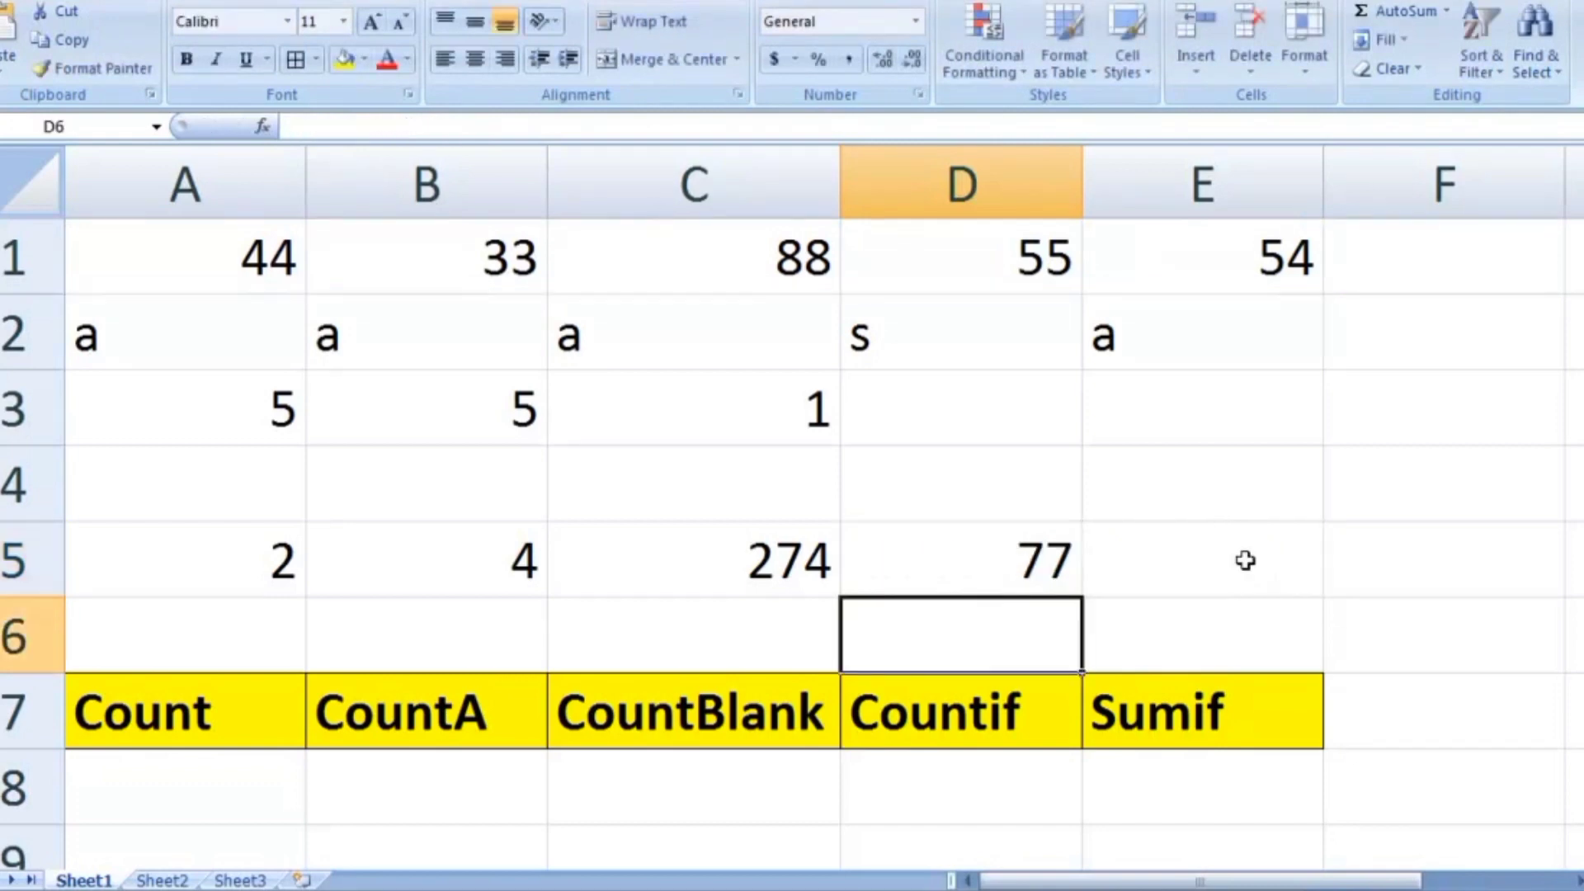
click(1026, 557)
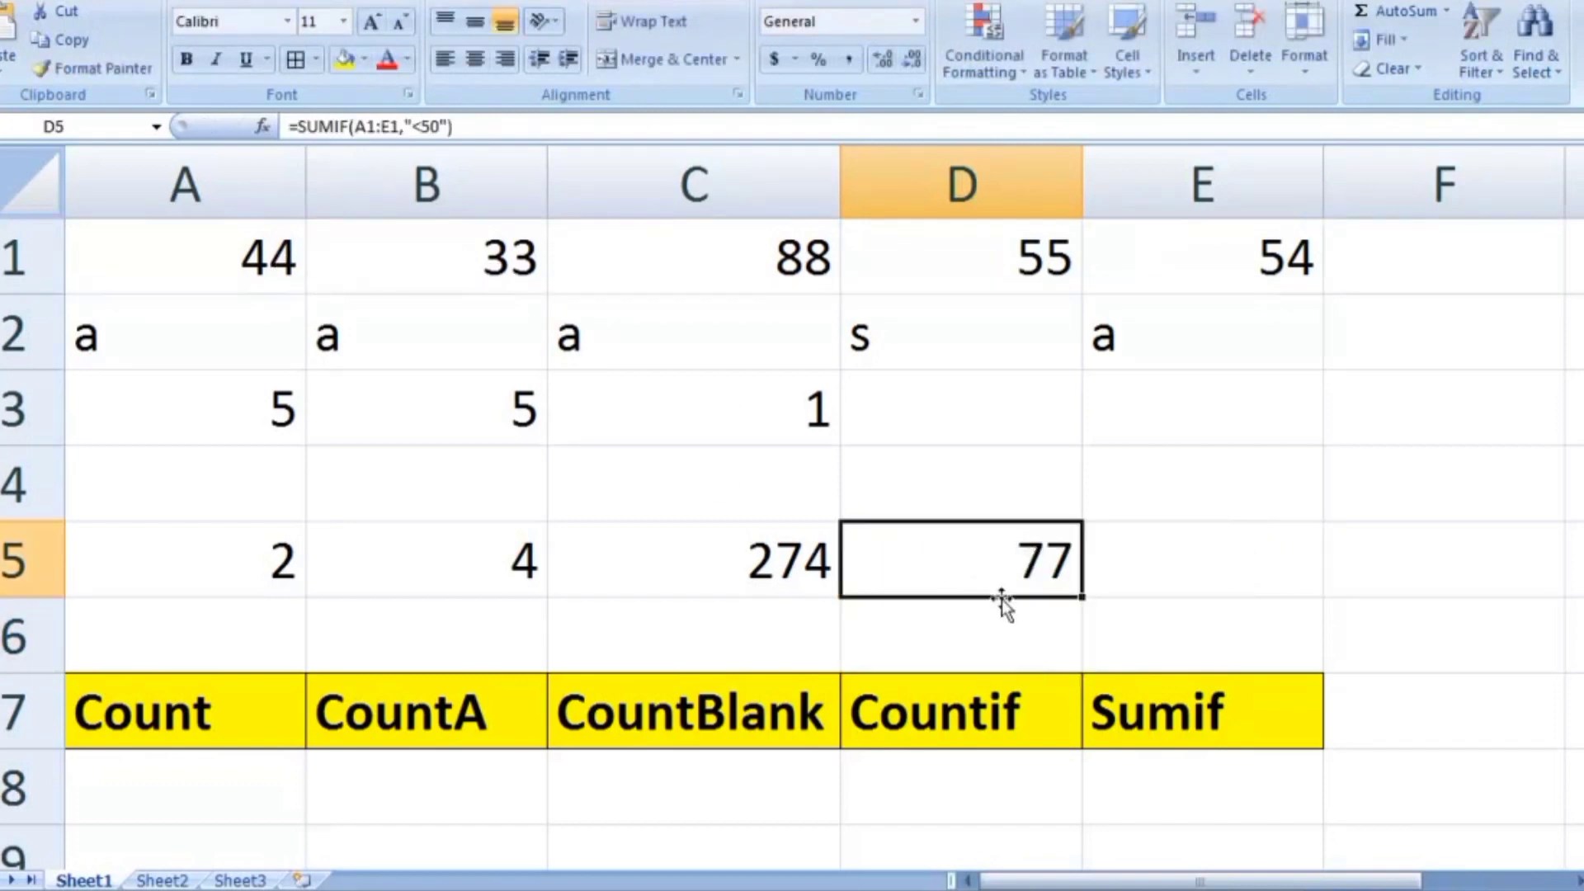